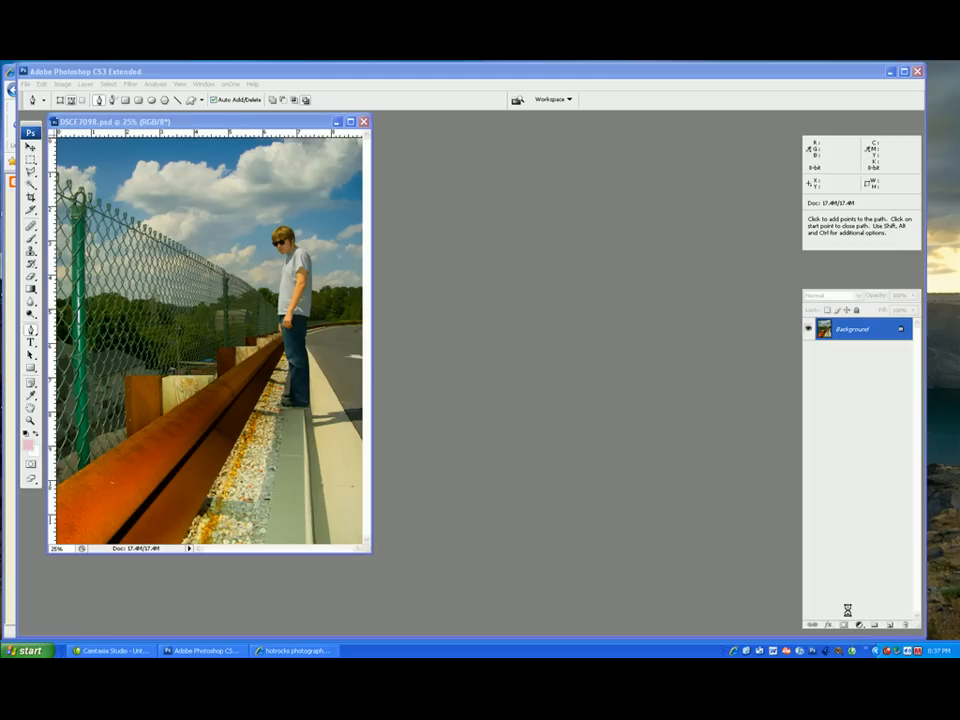
Add a Curves adjustment layer above the Background photo, keeping its dialog clear of the image
{"action": "left_click", "coordinate": [706, 525]}
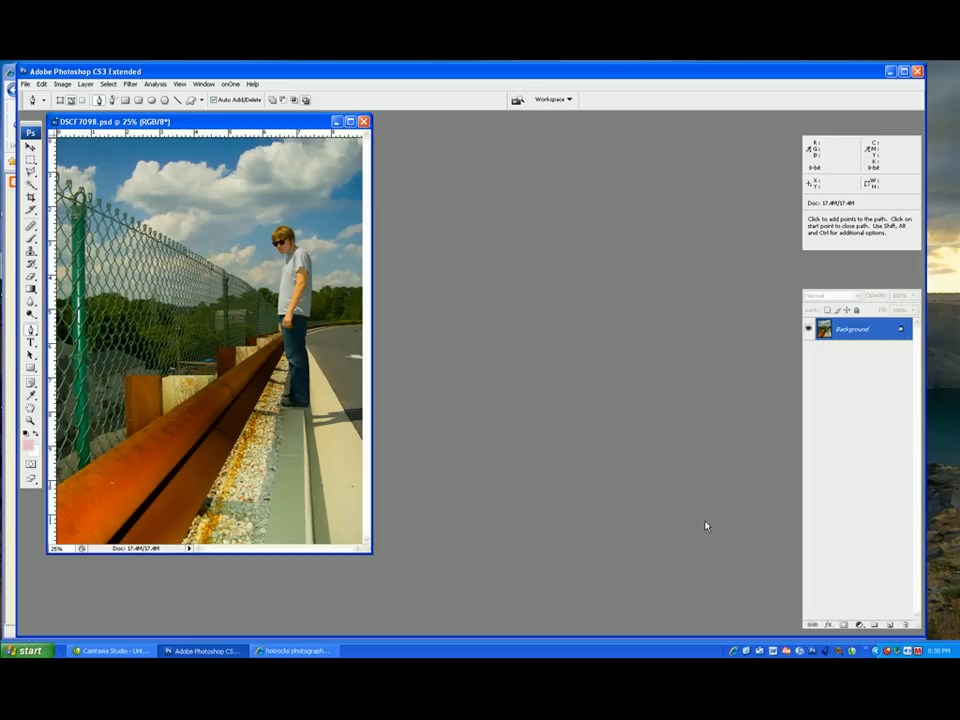
{"action": "left_click_drag", "start_coordinate": [251, 122], "coordinate": [284, 118]}
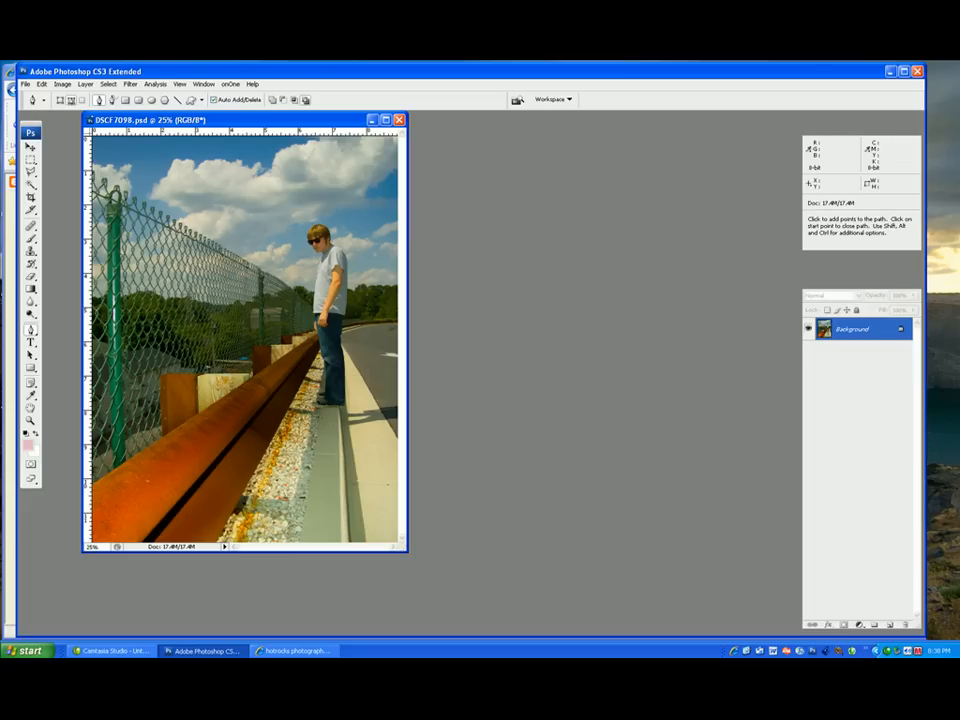
{"action": "left_click", "coordinate": [862, 625]}
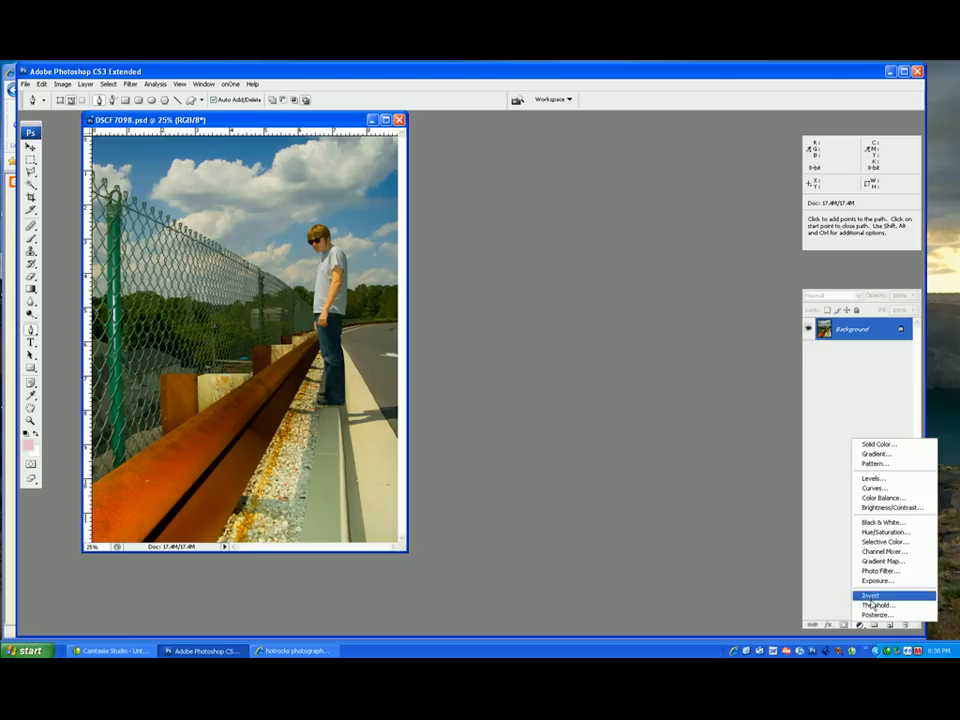
{"action": "left_click", "coordinate": [873, 489]}
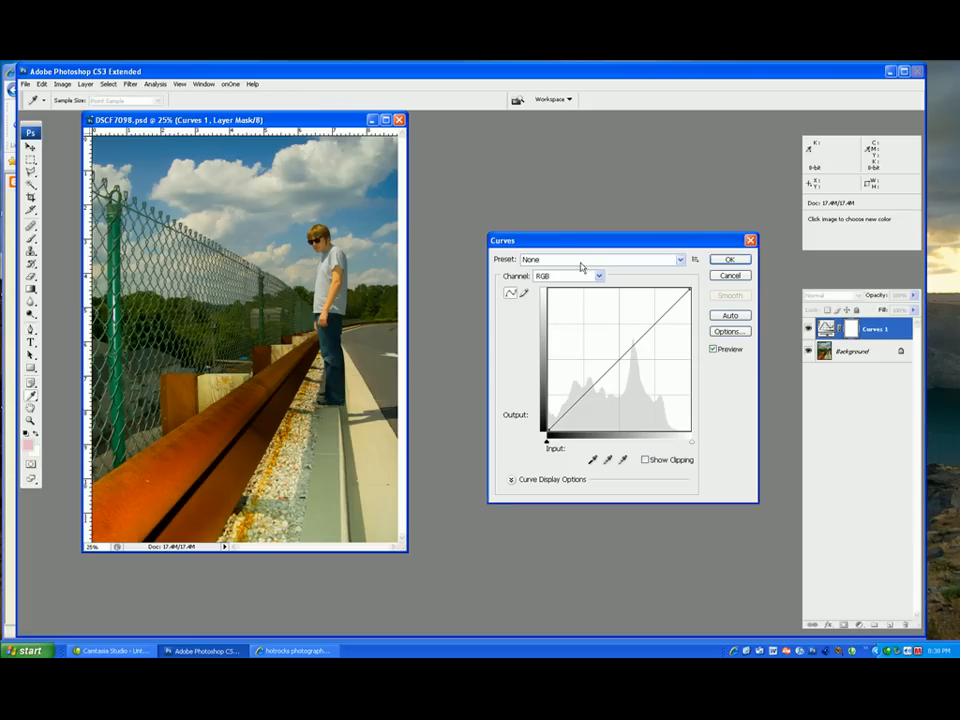
{"action": "left_click_drag", "start_coordinate": [595, 248], "coordinate": [557, 259]}
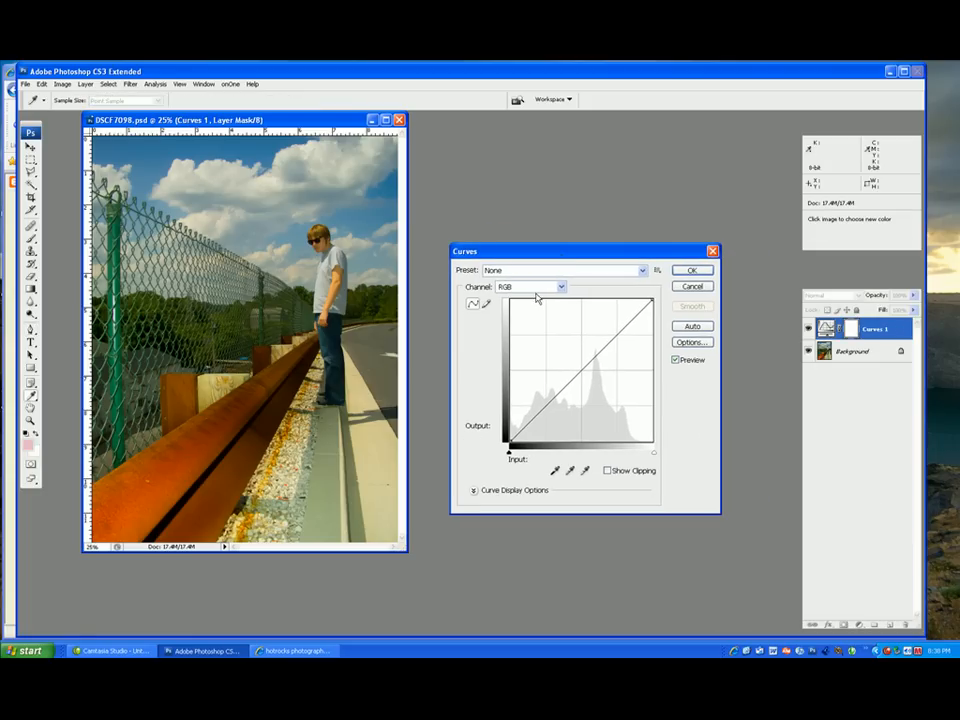
Shape the Red channel into an S-curve, raising highlights from input 179 to output 206 and lowering shadows from 76 to 48
{"action": "left_click", "coordinate": [543, 290]}
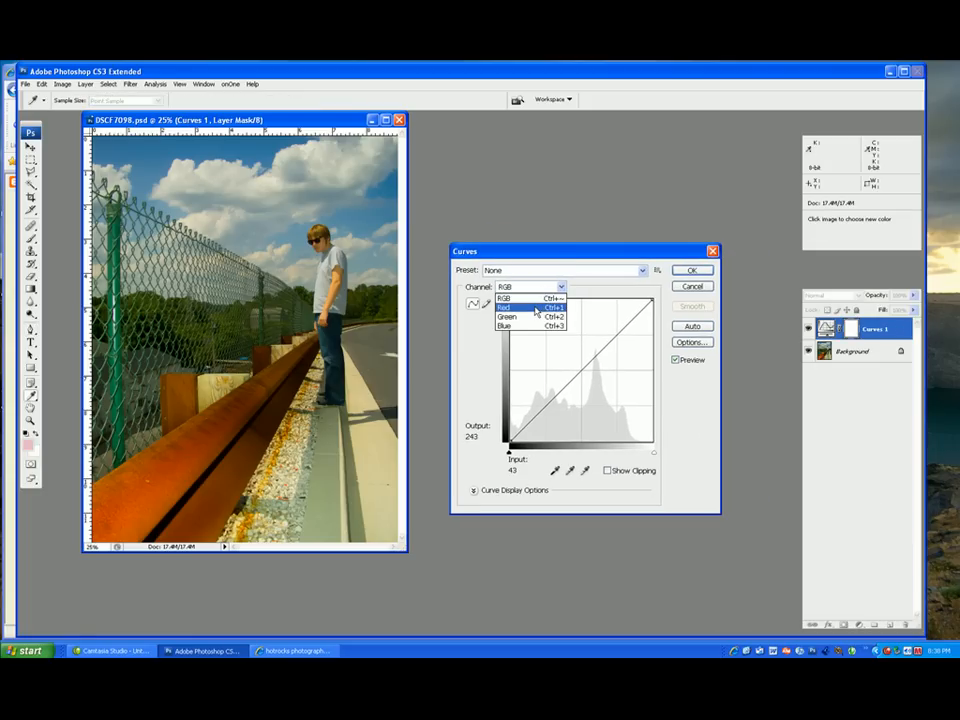
{"action": "left_click", "coordinate": [530, 307]}
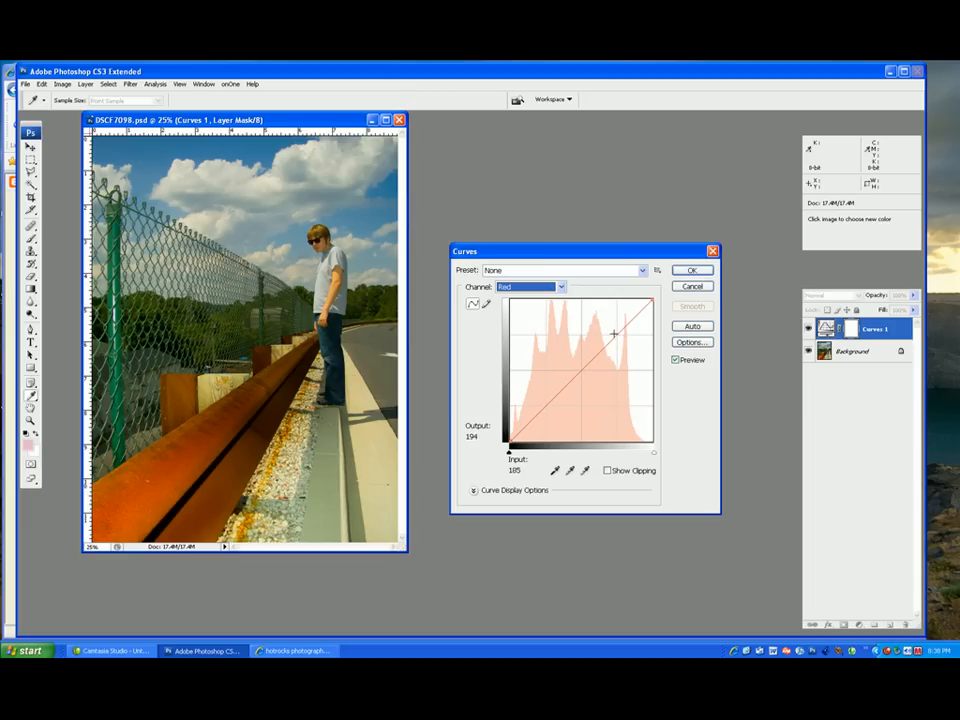
{"action": "left_click", "coordinate": [616, 334]}
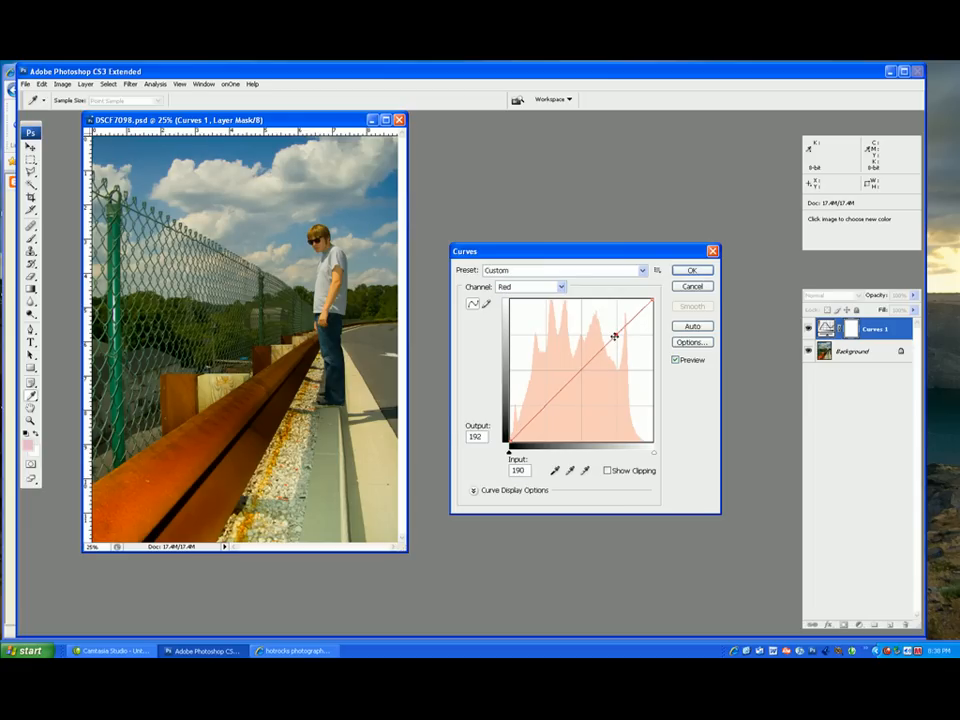
{"action": "left_click_drag", "start_coordinate": [616, 334], "coordinate": [610, 326]}
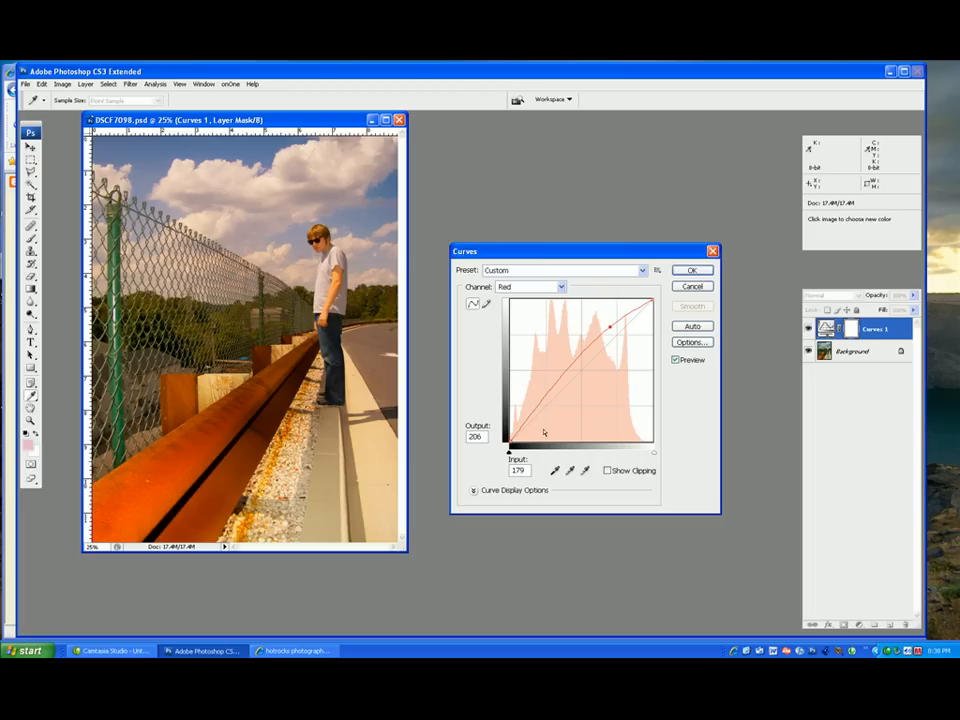
{"action": "left_click_drag", "start_coordinate": [542, 401], "coordinate": [552, 413]}
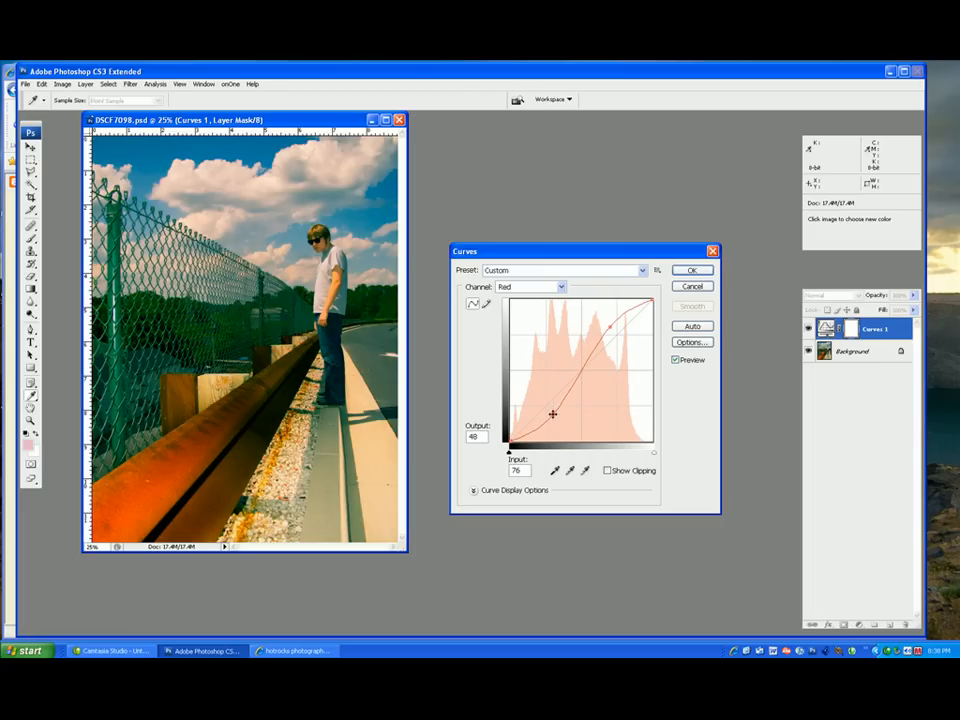
Shape the Green channel into an S-curve with points at input 182, output 203 and input 75, output 43
{"action": "left_click", "coordinate": [518, 288]}
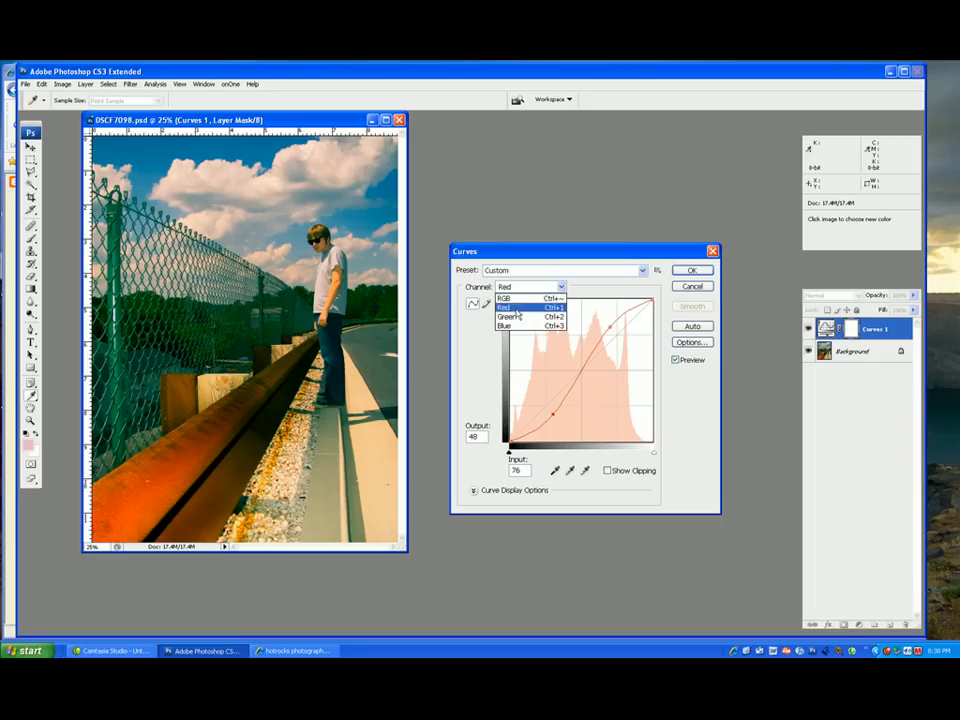
{"action": "left_click", "coordinate": [510, 297]}
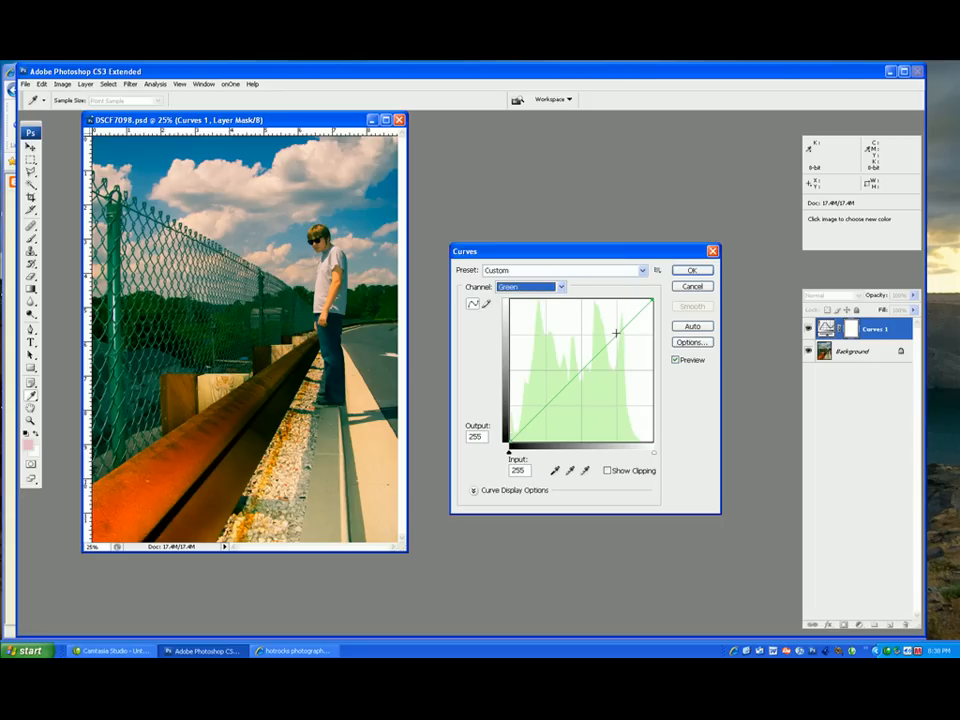
{"action": "left_click_drag", "start_coordinate": [609, 324], "coordinate": [611, 328]}
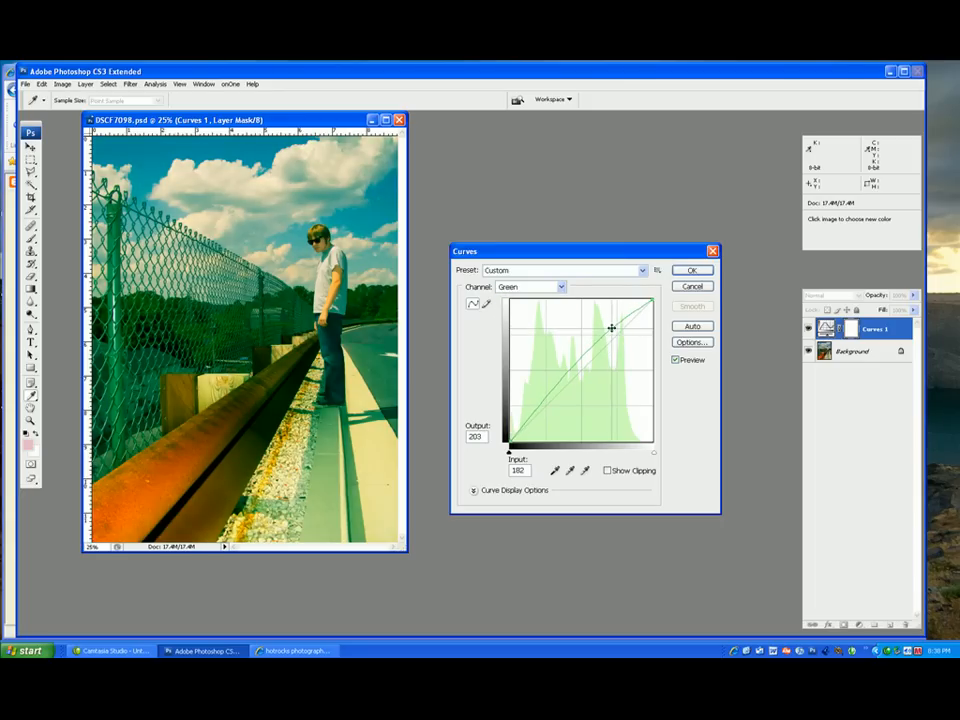
{"action": "left_click_drag", "start_coordinate": [551, 402], "coordinate": [552, 417]}
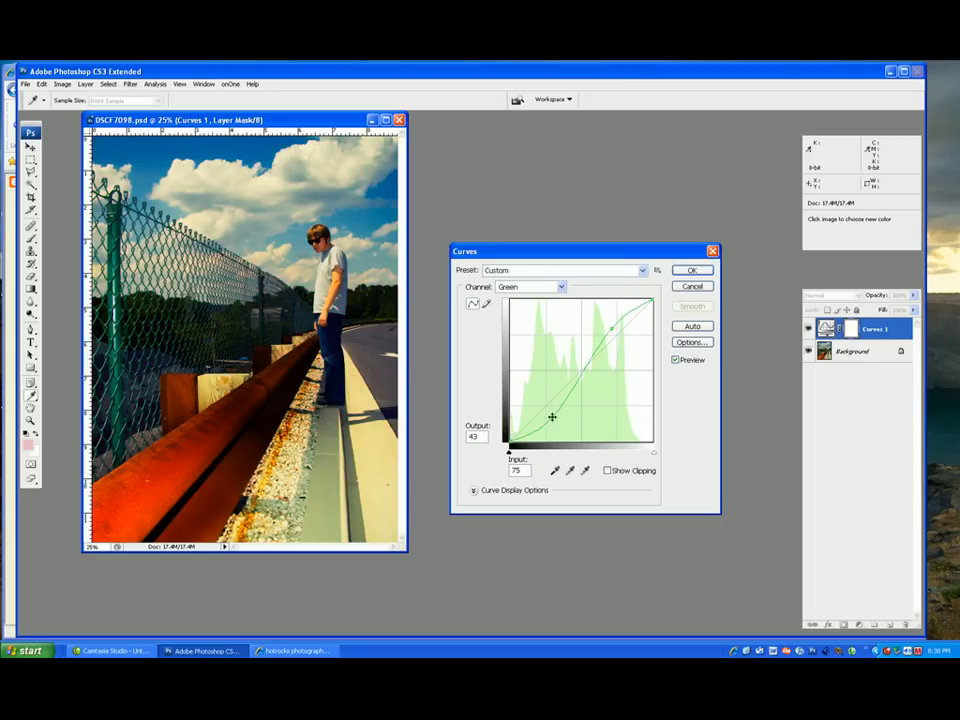
Give the Blue channel an inverted S-curve, with points at input 205, output 181 and input 47, output 76
{"action": "left_click", "coordinate": [538, 291]}
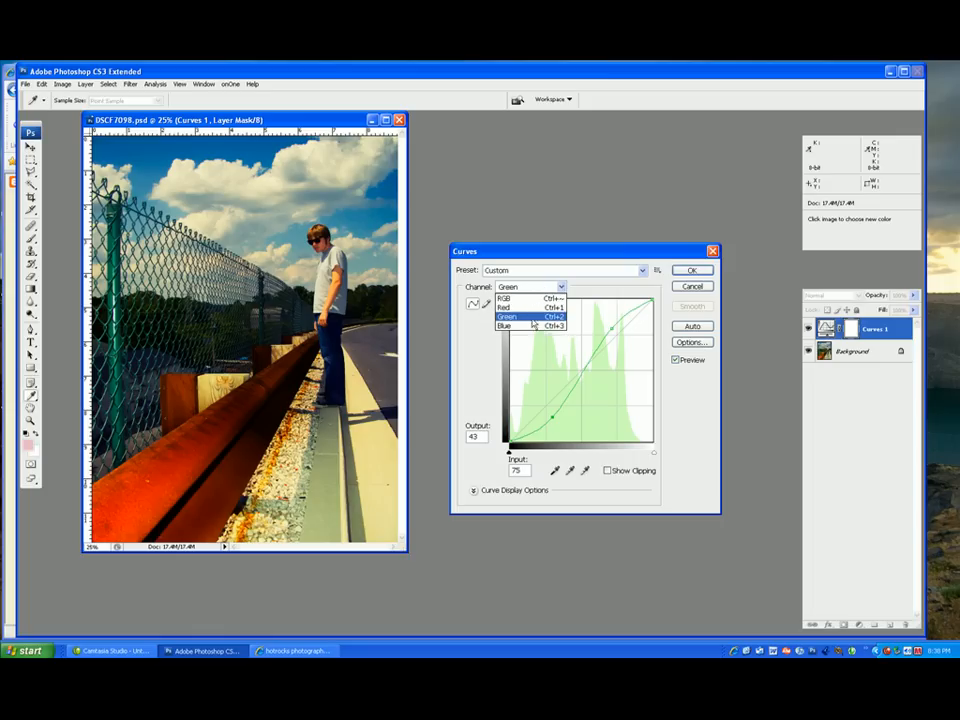
{"action": "left_click", "coordinate": [538, 328]}
{"action": "left_click_drag", "start_coordinate": [618, 334], "coordinate": [624, 341]}
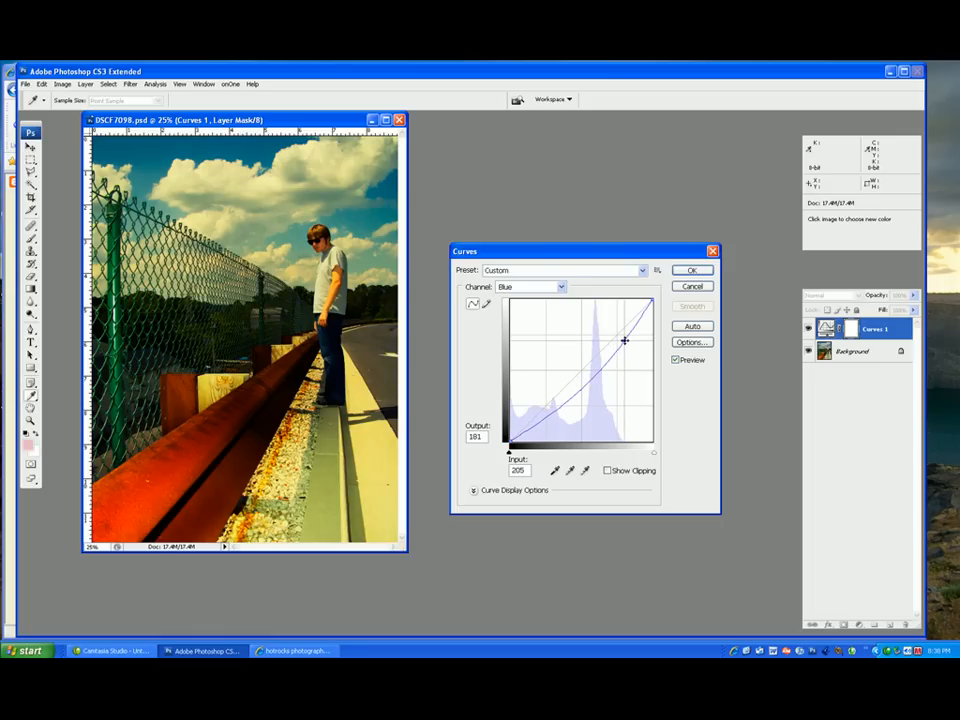
{"action": "left_click_drag", "start_coordinate": [553, 407], "coordinate": [537, 398]}
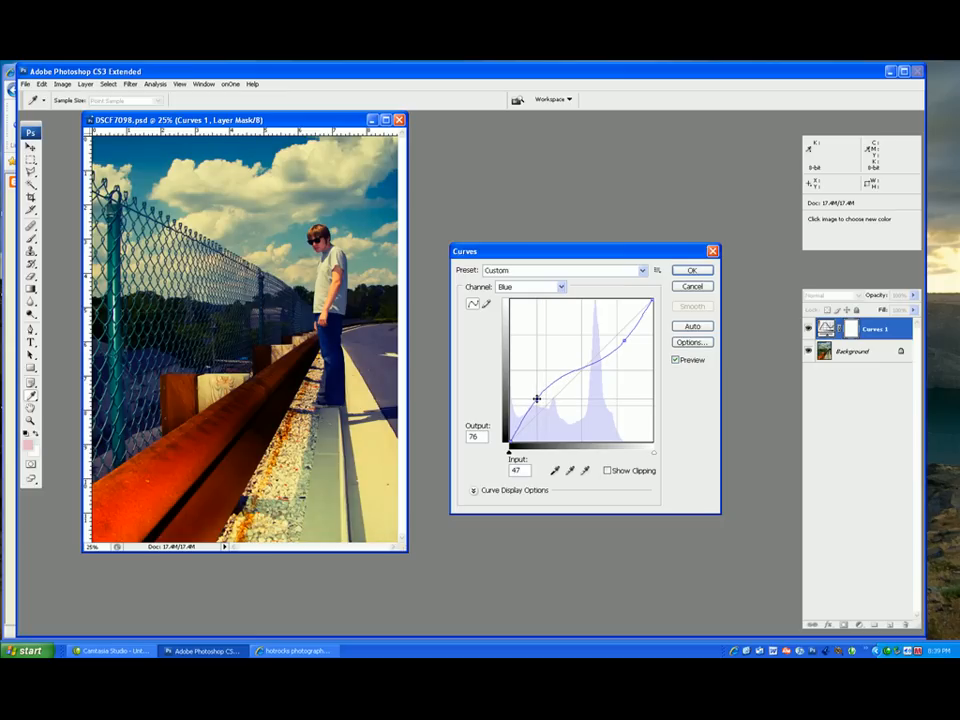
{"action": "left_click", "coordinate": [676, 360]}
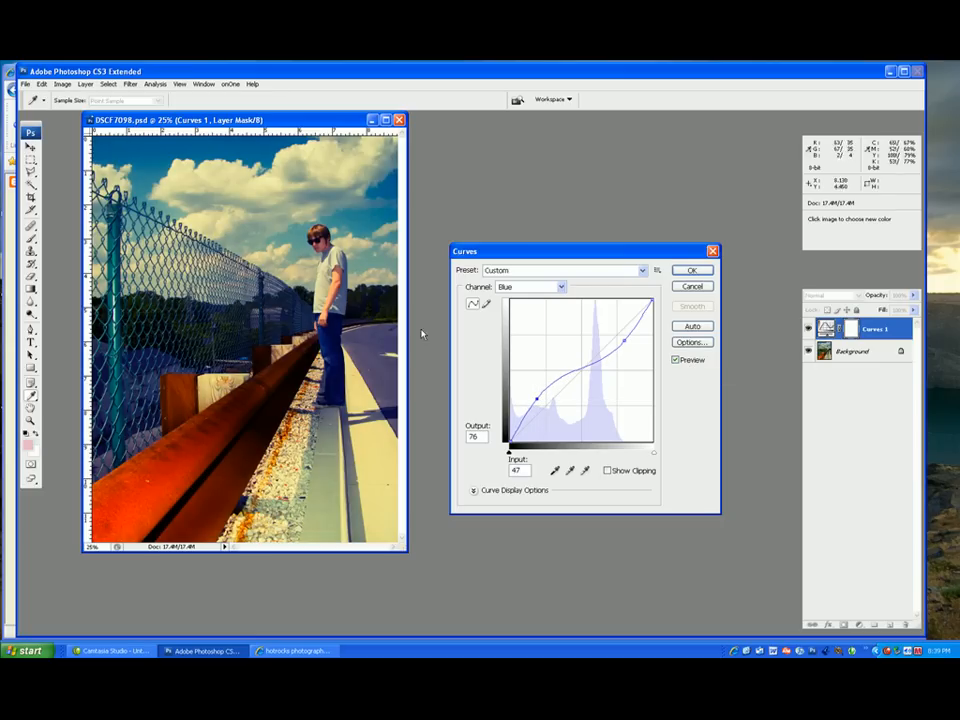
Sample the sky and add a midtone point to the Green curve at input 131, output 131
{"action": "left_click", "coordinate": [560, 287]}
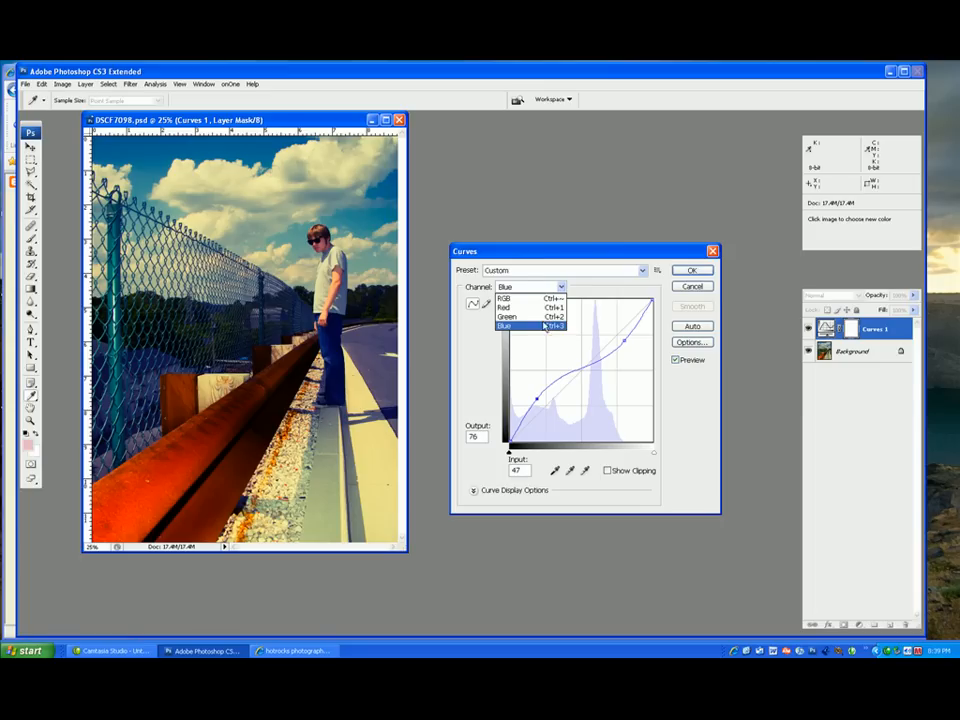
{"action": "left_click", "coordinate": [514, 315]}
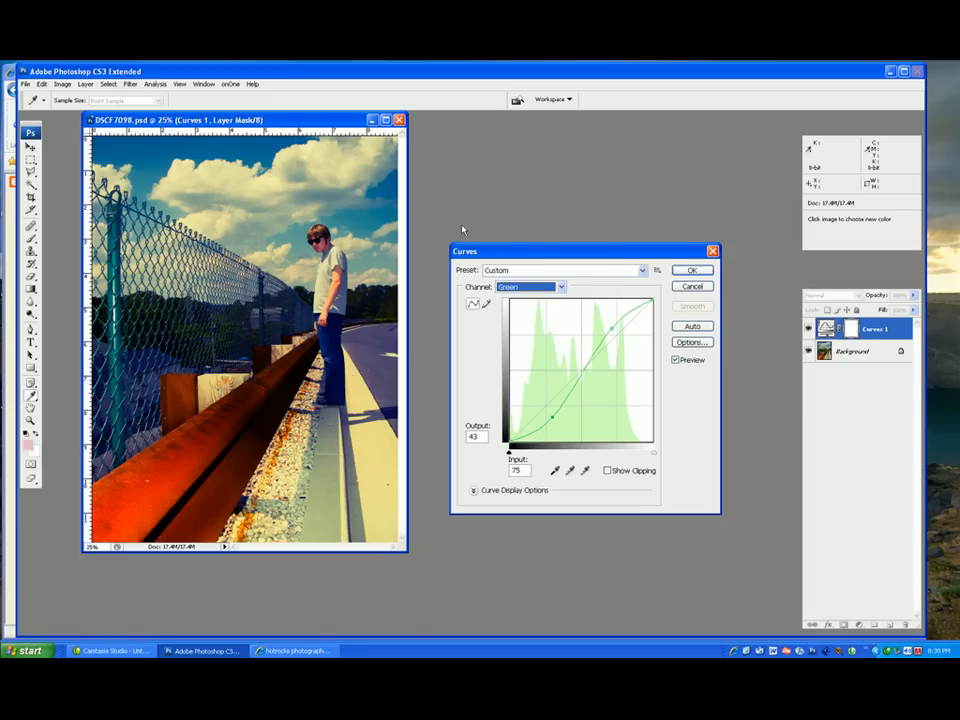
{"action": "left_click", "coordinate": [160, 168]}
{"action": "left_click_drag", "start_coordinate": [583, 369], "coordinate": [583, 369]}
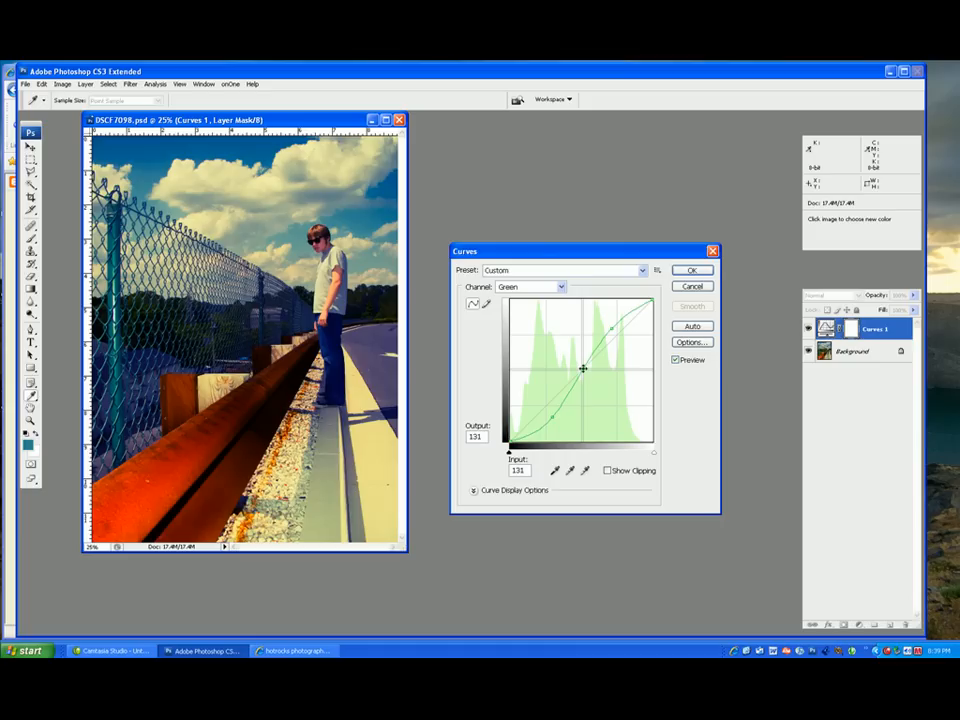
Refine the Blue curve with a midtone point at input 155, output 134 and the shadow point at input 68, output 82
{"action": "left_click", "coordinate": [509, 290]}
{"action": "left_click", "coordinate": [510, 323]}
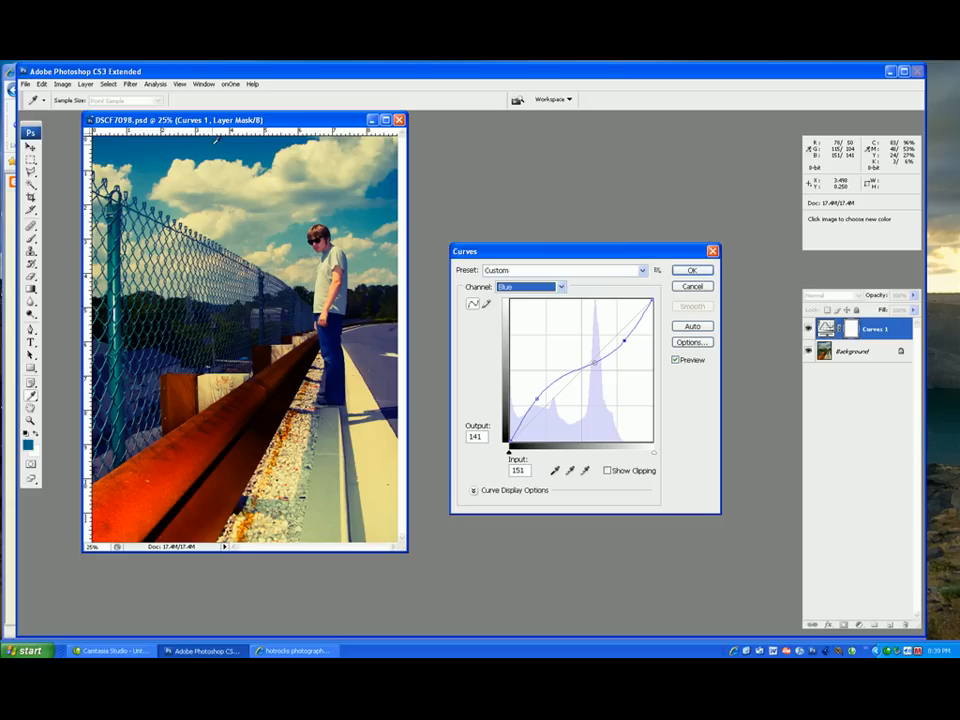
{"action": "left_click", "coordinate": [597, 365]}
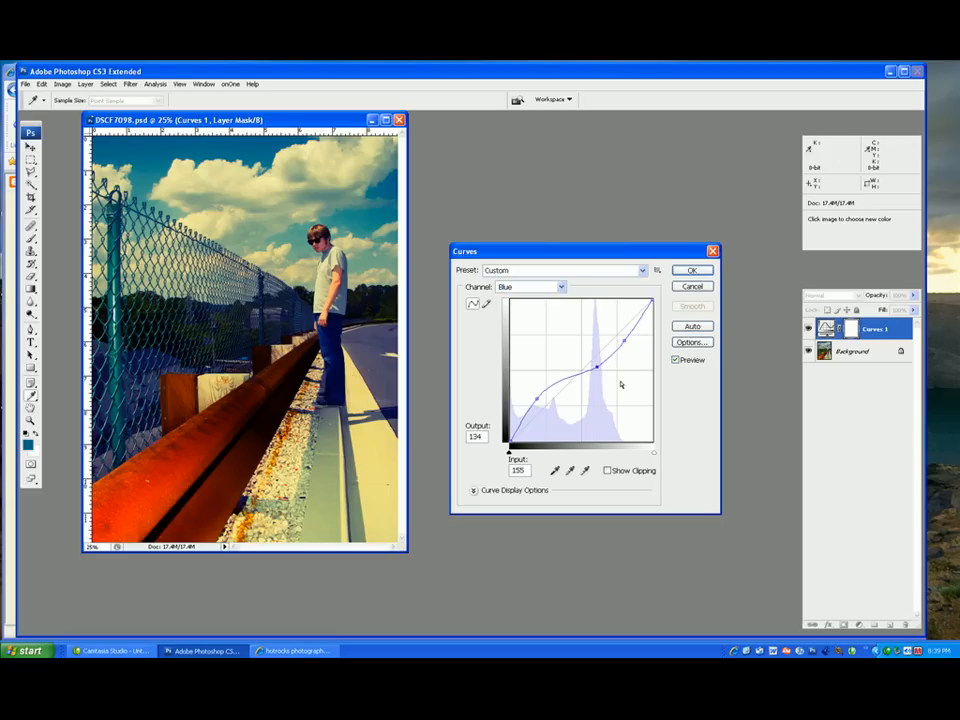
{"action": "left_click", "coordinate": [537, 395]}
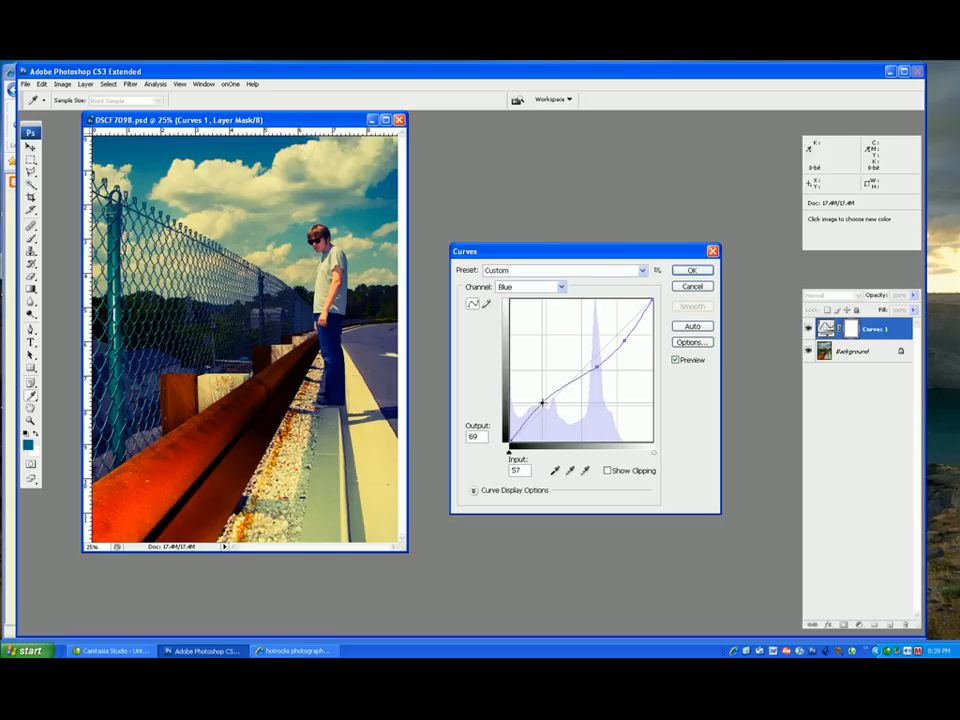
{"action": "left_click_drag", "start_coordinate": [537, 394], "coordinate": [551, 394]}
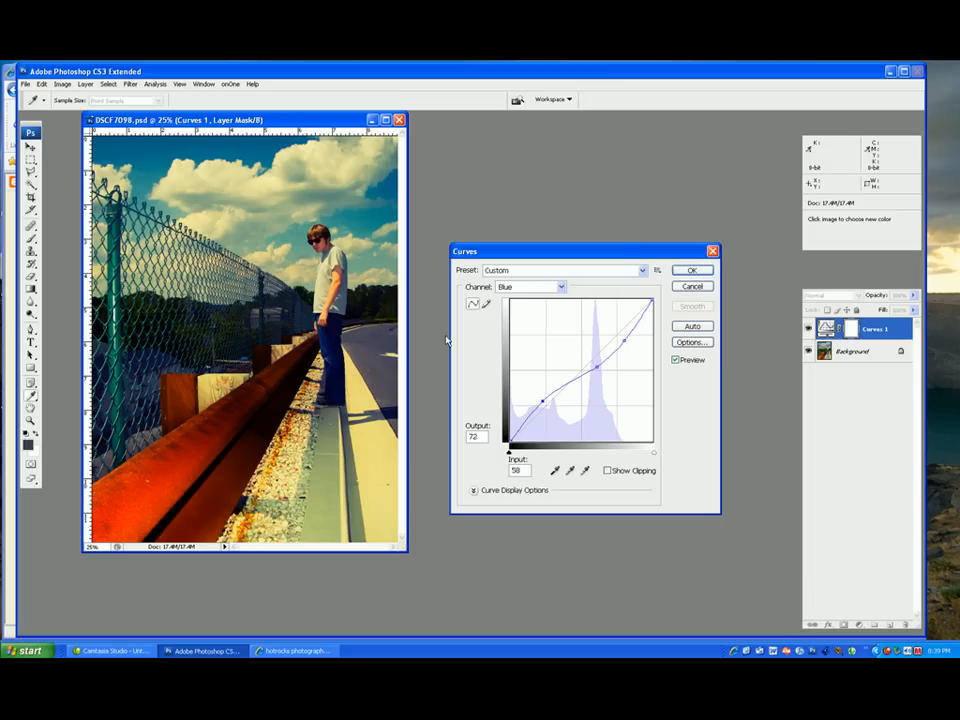
{"action": "left_click_drag", "start_coordinate": [543, 399], "coordinate": [548, 395]}
Add a highlight point to the Red curve at input 193, output 221
{"action": "left_click", "coordinate": [546, 287]}
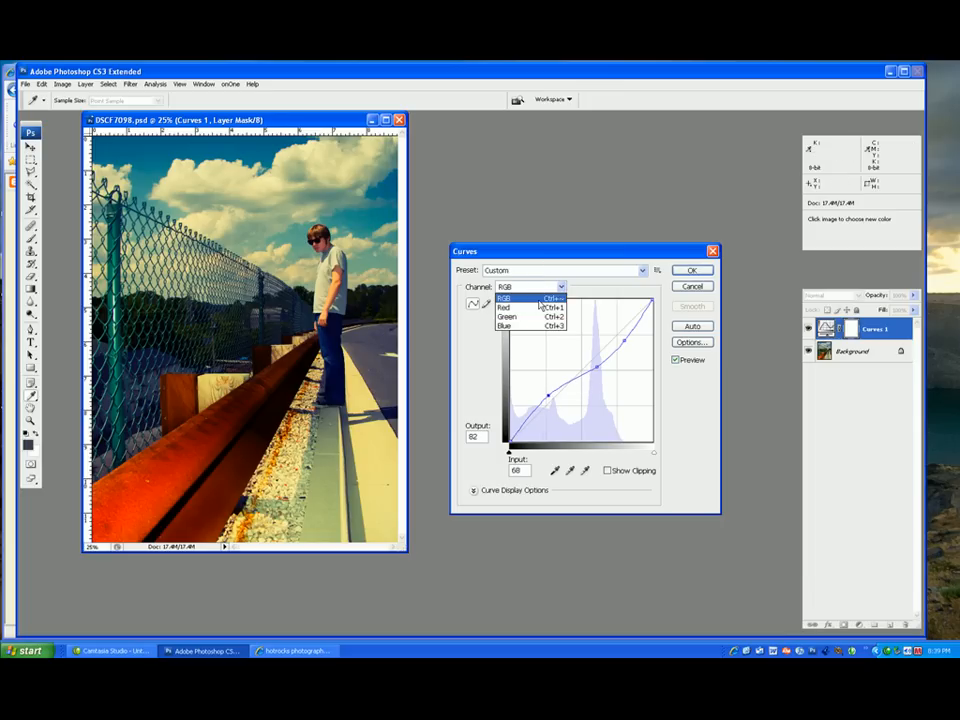
{"action": "left_click", "coordinate": [540, 310]}
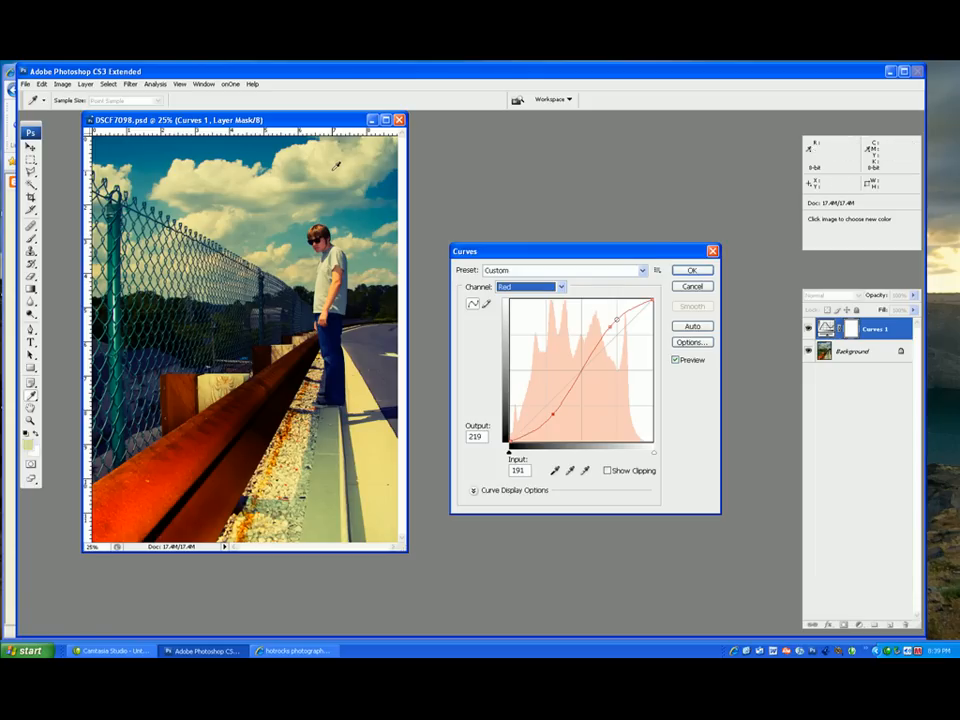
{"action": "left_click_drag", "start_coordinate": [617, 318], "coordinate": [618, 318]}
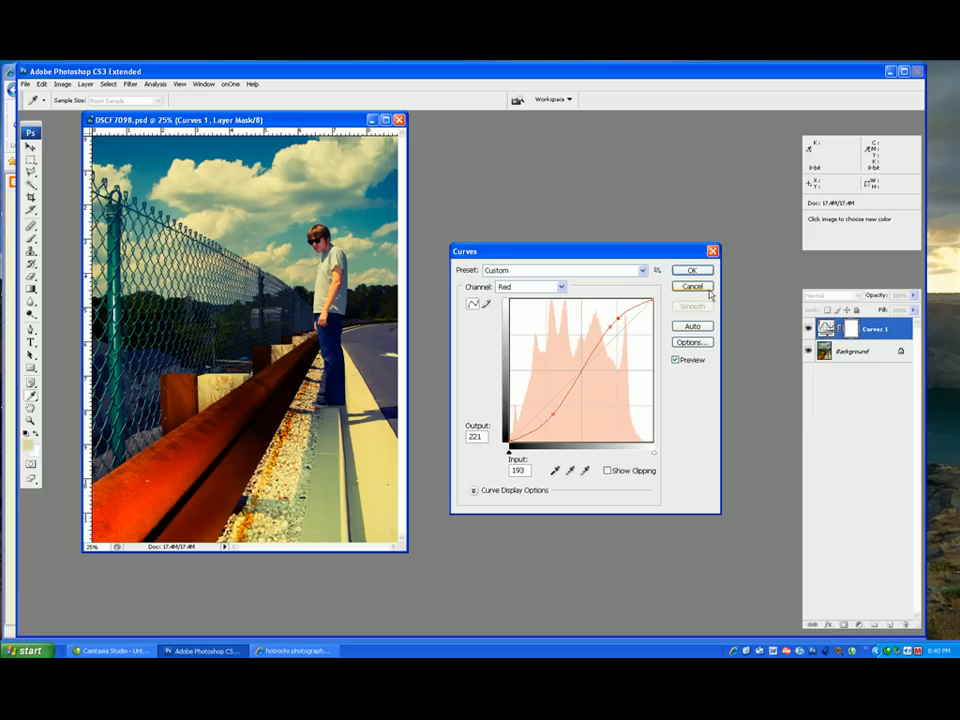
Compare the photo with and without the Curves preview, and apply the adjustment
{"action": "left_click", "coordinate": [684, 362]}
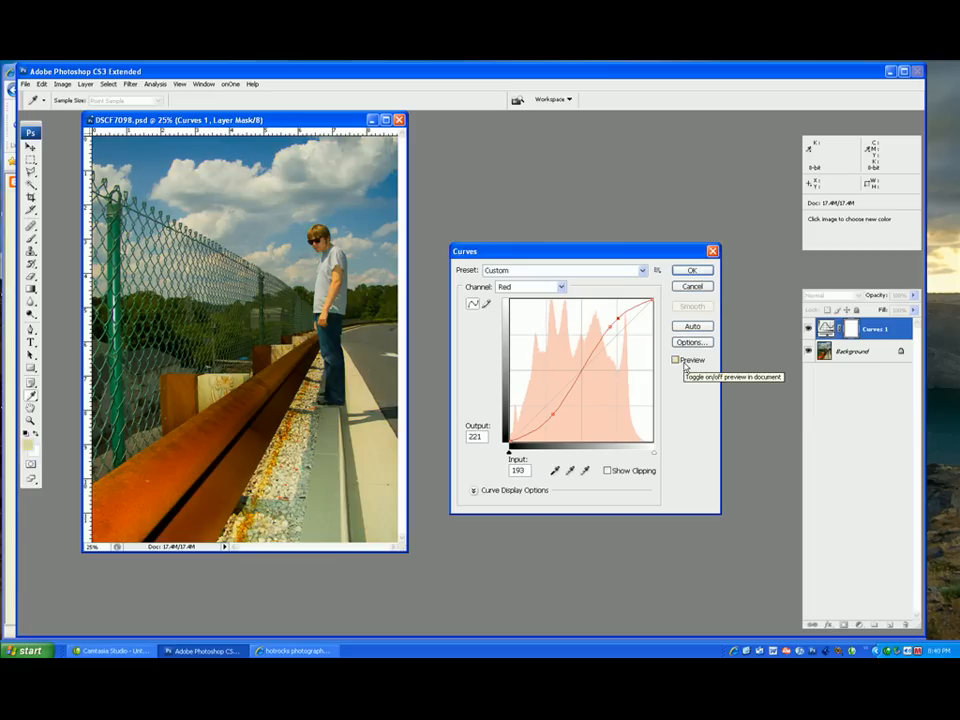
{"action": "left_click", "coordinate": [685, 364]}
{"action": "left_click", "coordinate": [685, 365]}
{"action": "left_click", "coordinate": [685, 365]}
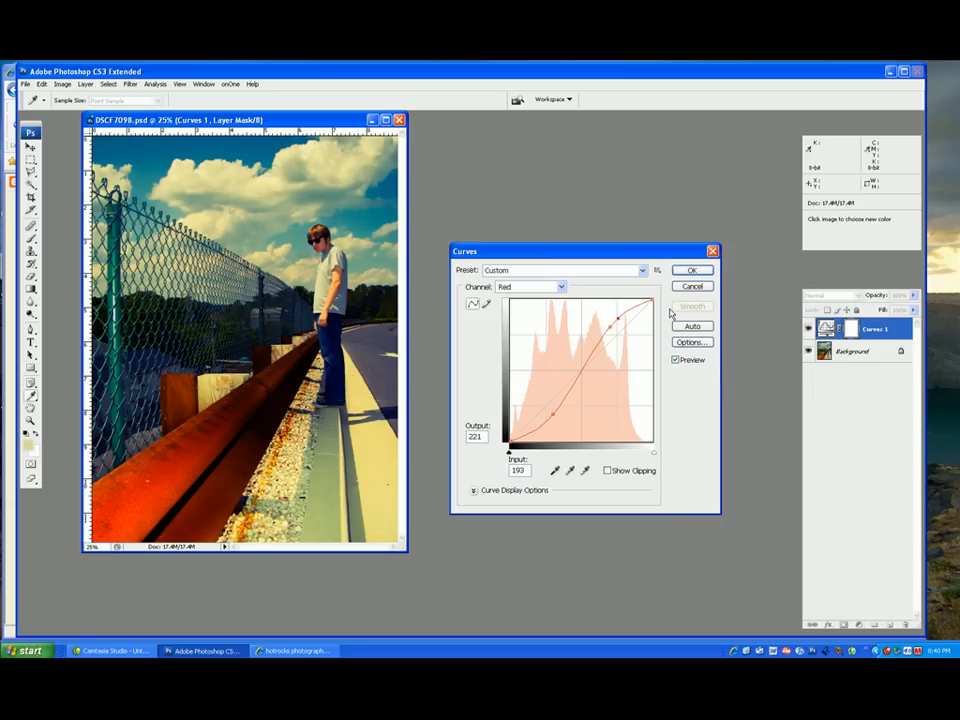
{"action": "left_click", "coordinate": [694, 274]}
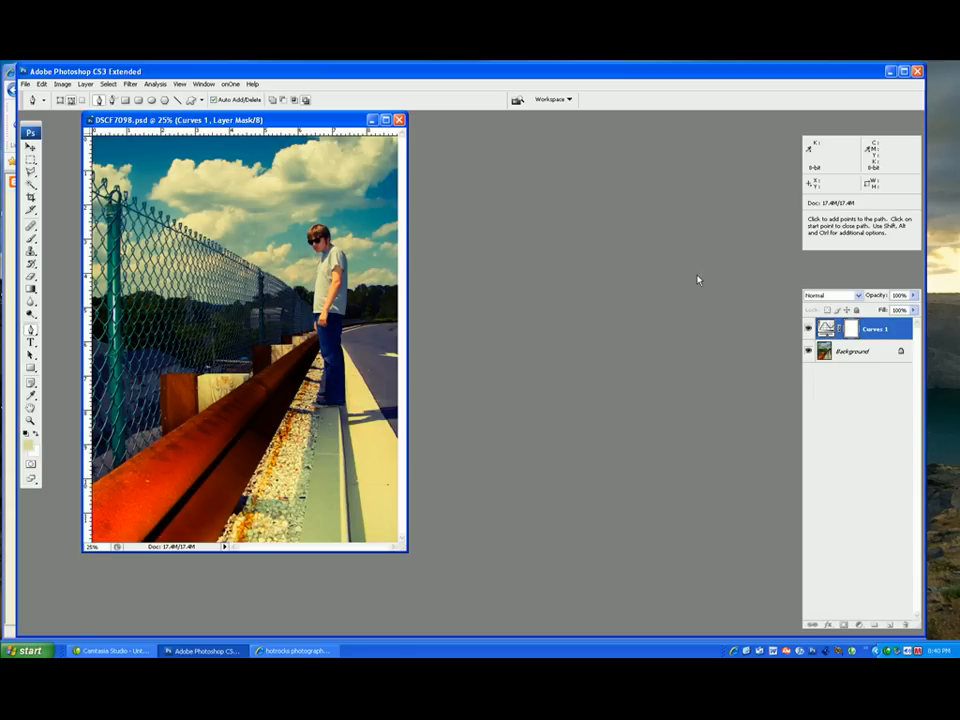
Compare the photo with the Curves layer hidden and shown
{"action": "left_click", "coordinate": [809, 328]}
{"action": "left_click", "coordinate": [809, 328]}
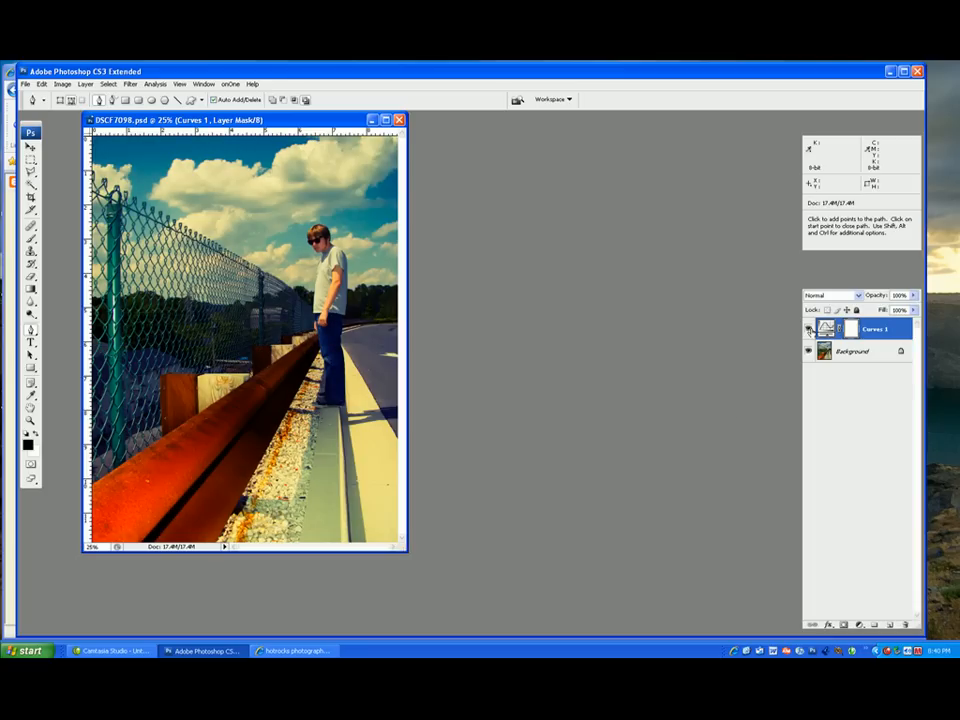
{"action": "left_click", "coordinate": [809, 328]}
{"action": "left_click", "coordinate": [809, 328]}
Set up the Brush tool with an 82 px diameter and 70% opacity for painting on the Curves layer mask
{"action": "left_click", "coordinate": [31, 240]}
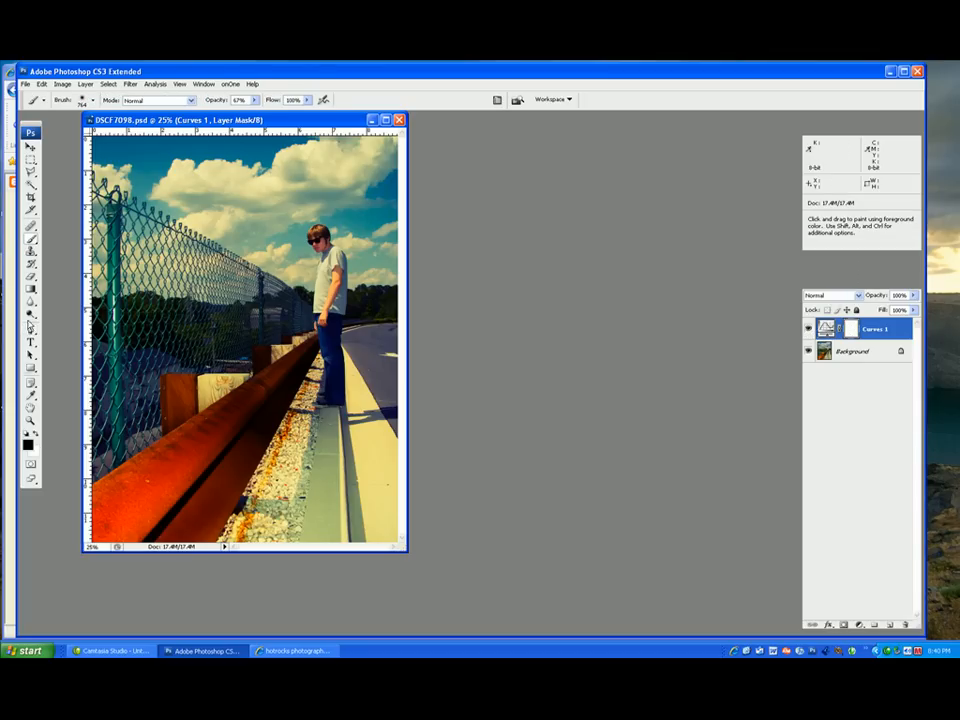
{"action": "left_click", "coordinate": [84, 101]}
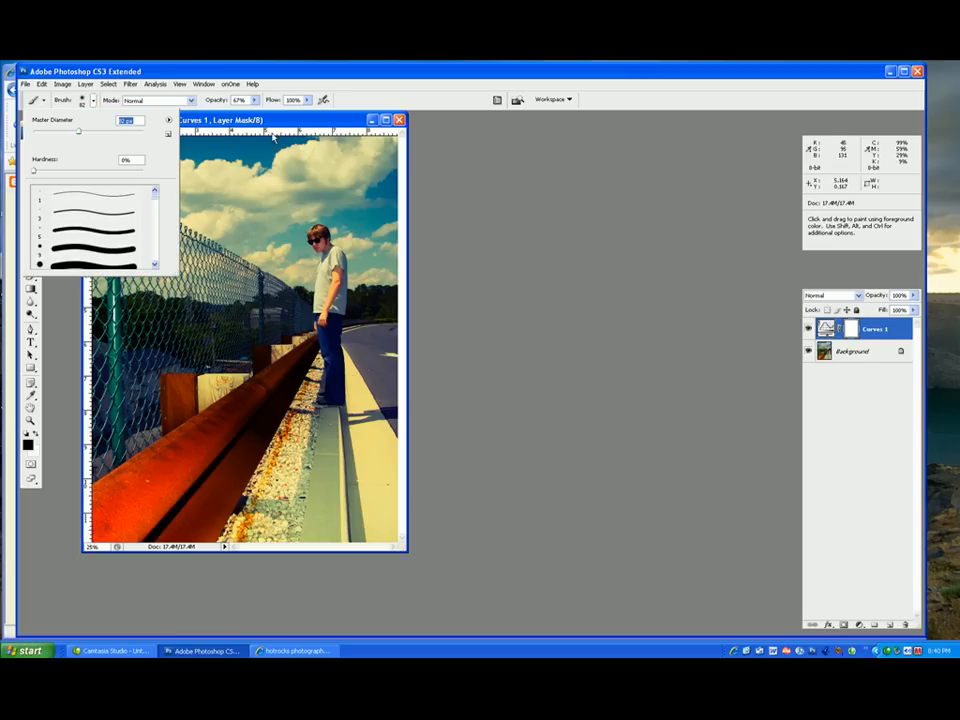
{"action": "left_click", "coordinate": [255, 100]}
{"action": "mouse_move", "coordinate": [255, 112]}
{"action": "left_mouse_down"}
{"action": "mouse_move", "coordinate": [283, 118]}
{"action": "mouse_move", "coordinate": [258, 120]}
{"action": "left_mouse_up"}
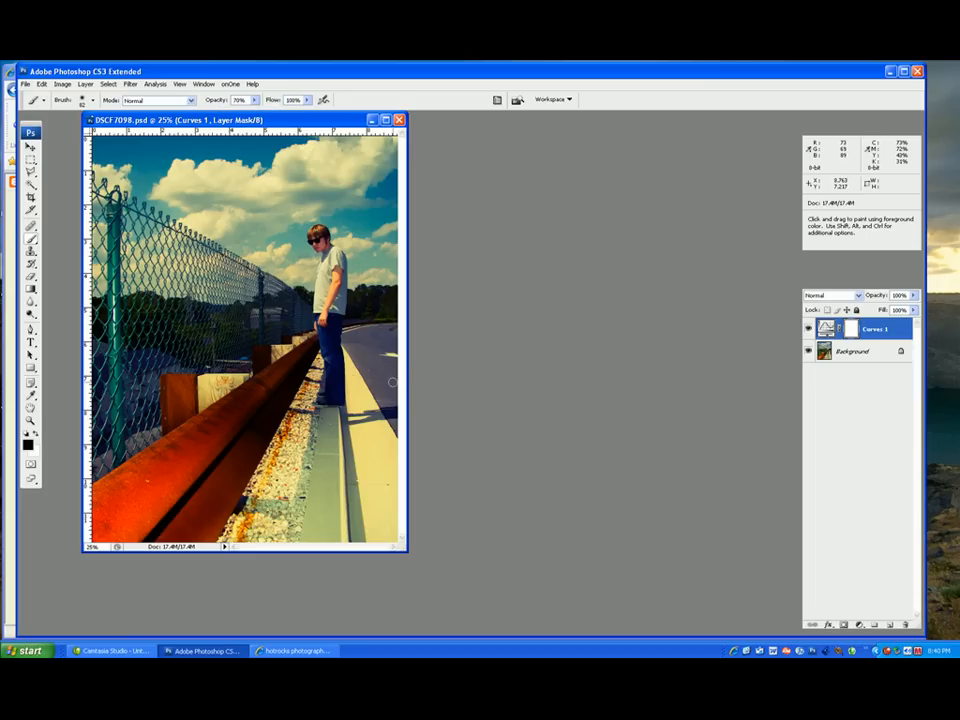
Set the brush opacity to 67% and undo the last change on the Curves layer mask
{"action": "key", "text": "6"}
{"action": "key", "text": "7"}
{"action": "key", "text": "ctrl+z"}
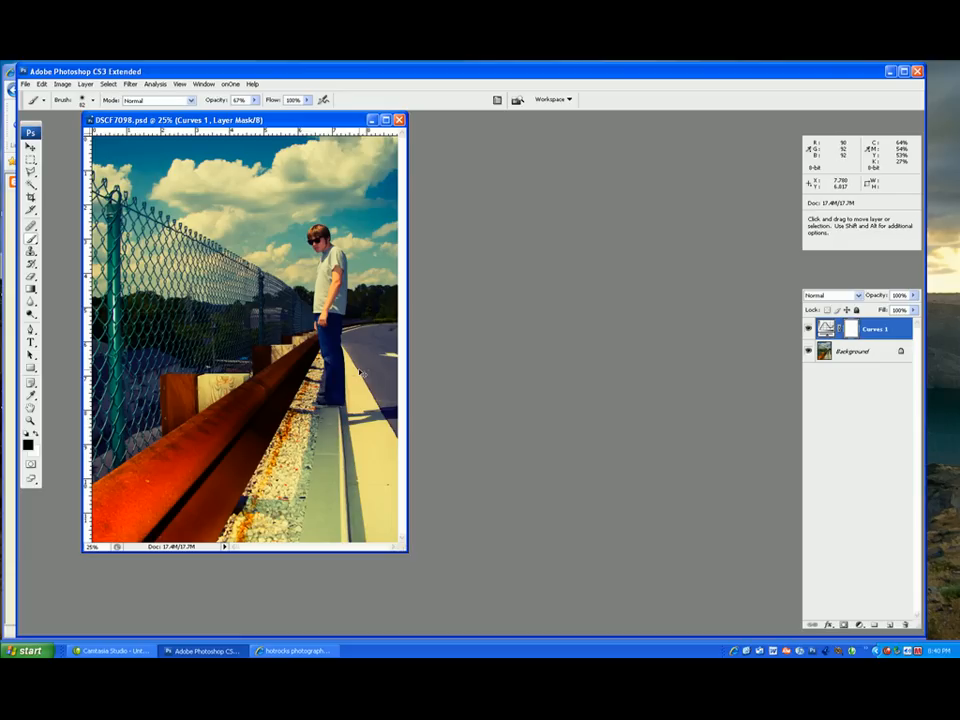
Set the brush to 100% opacity and a 277 px master diameter
{"action": "left_click", "coordinate": [255, 100]}
{"action": "left_click_drag", "start_coordinate": [257, 113], "coordinate": [283, 116]}
{"action": "left_click", "coordinate": [93, 100]}
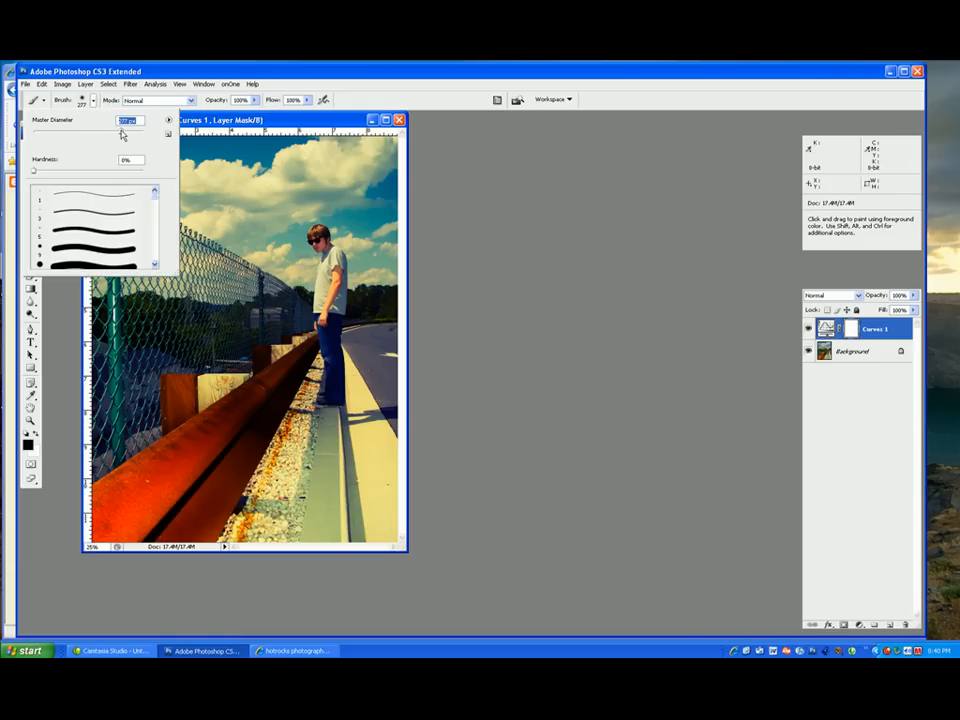
Try painting over the man's head on the Curves layer mask, and undo the stroke
{"action": "left_click", "coordinate": [323, 242]}
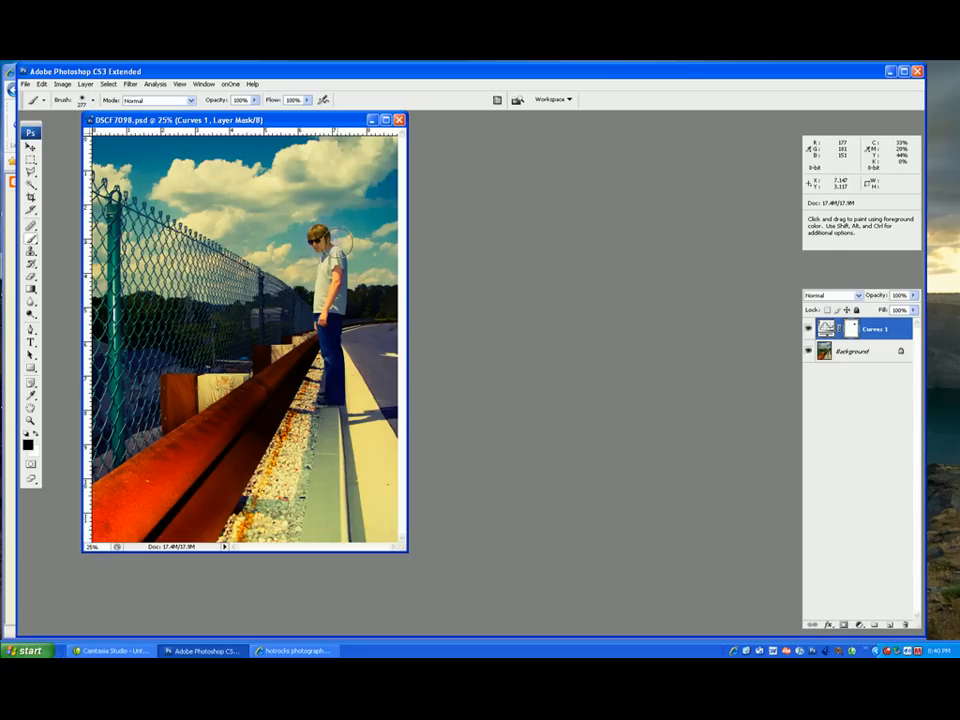
{"action": "key", "text": "v"}
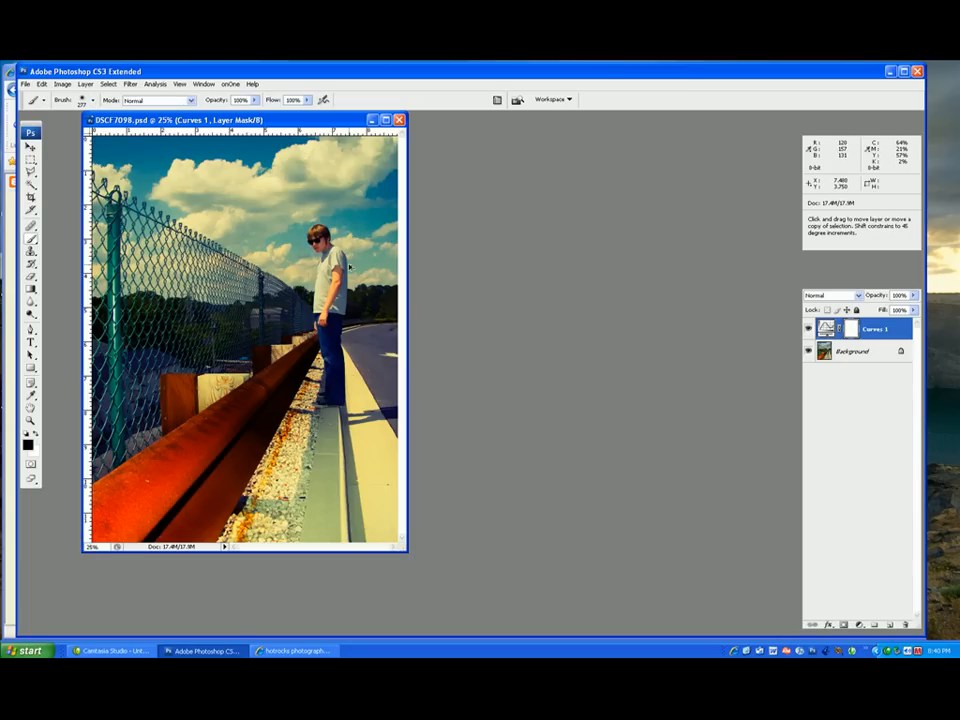
{"action": "key", "text": "b"}
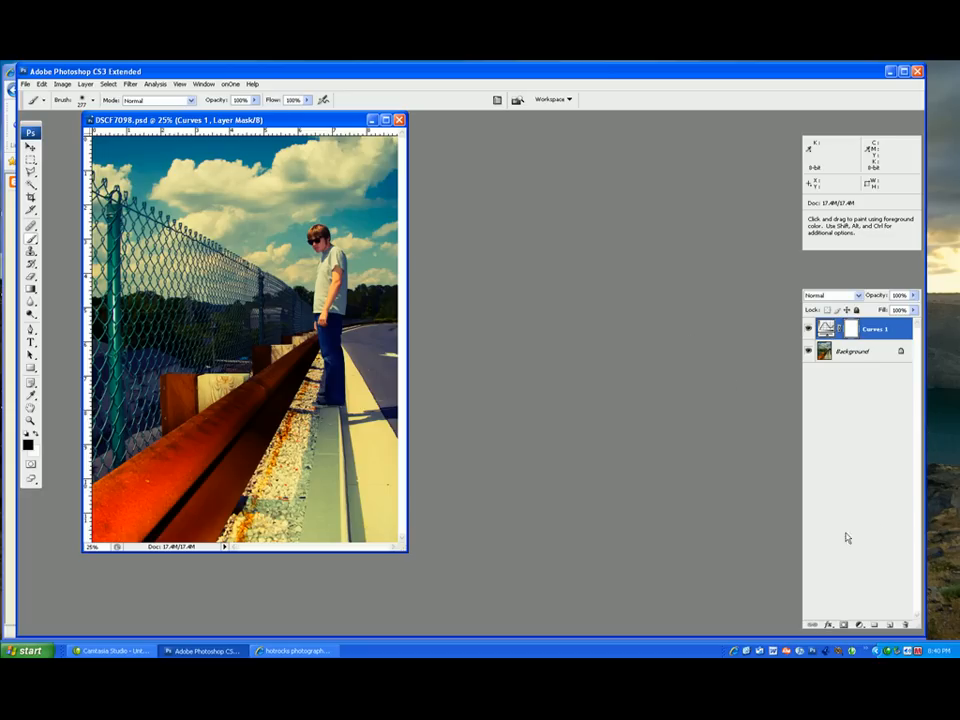
Add a Brightness/Contrast adjustment layer with contrast +20 and brightness +8
{"action": "left_click", "coordinate": [860, 625]}
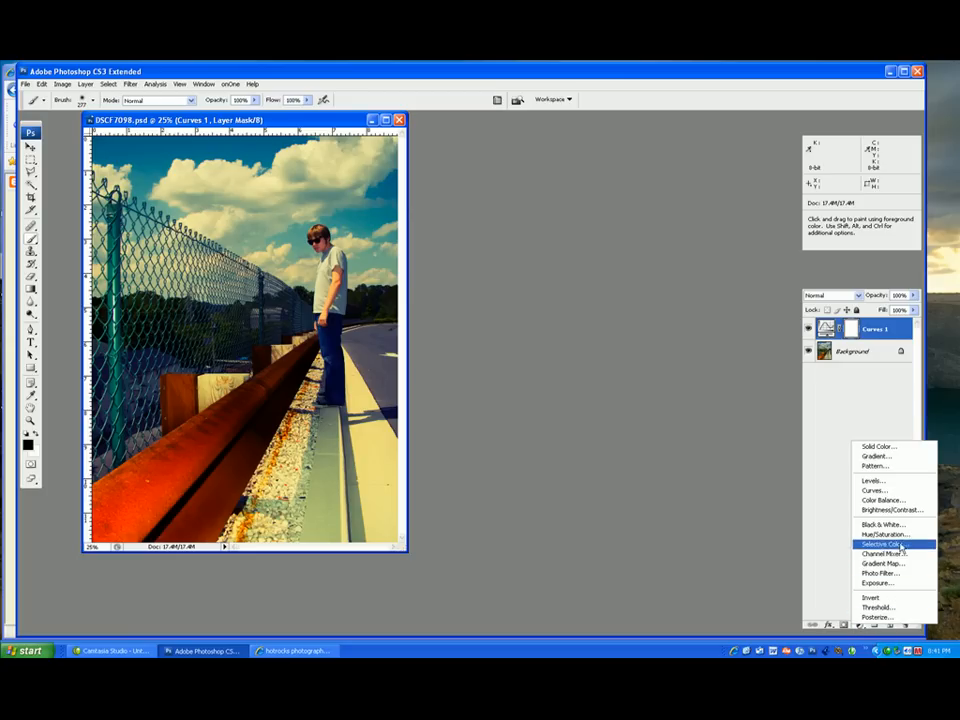
{"action": "left_click", "coordinate": [890, 510]}
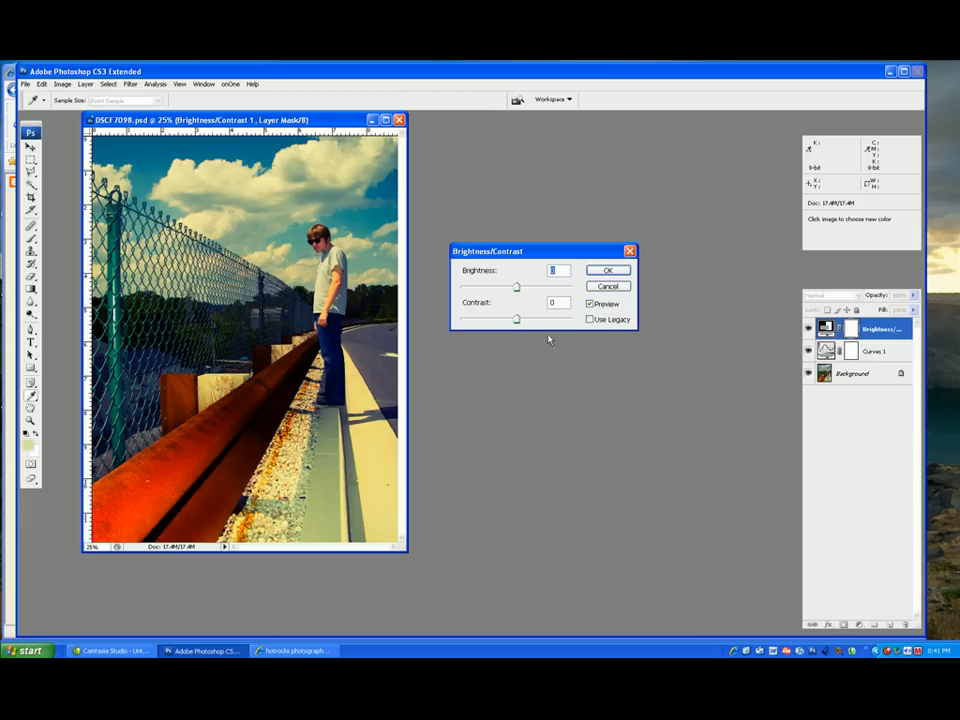
{"action": "left_click_drag", "start_coordinate": [516, 320], "coordinate": [527, 323]}
{"action": "left_click_drag", "start_coordinate": [516, 287], "coordinate": [521, 297]}
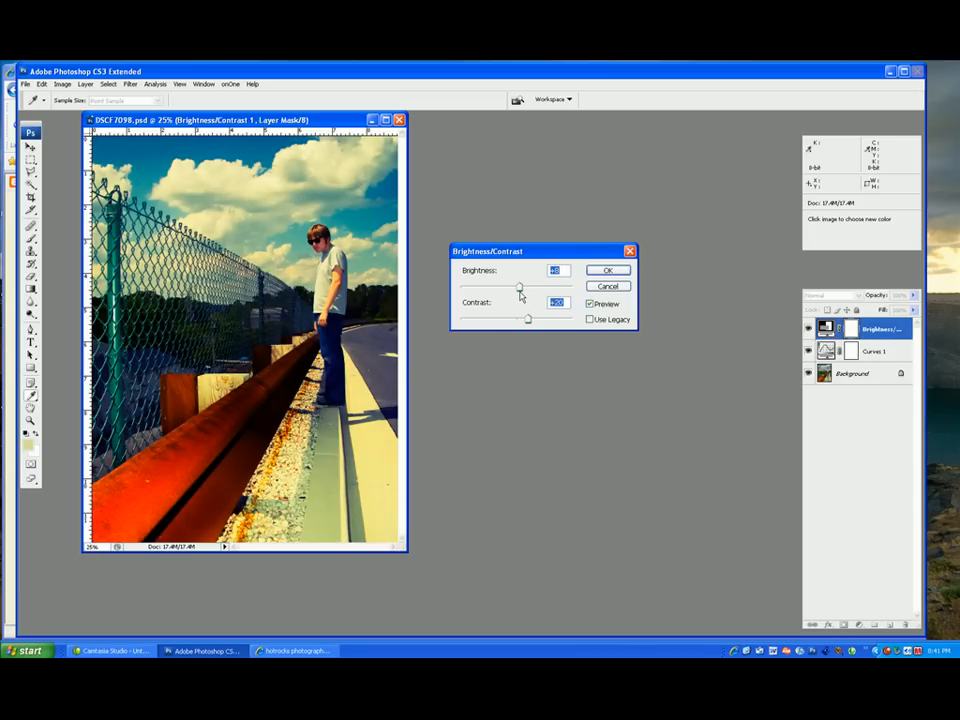
Compare the photo with and without the Brightness/Contrast preview, lower the brightness slightly, and apply the adjustment
{"action": "left_click", "coordinate": [600, 304]}
{"action": "left_click", "coordinate": [601, 305]}
{"action": "left_click", "coordinate": [603, 309]}
{"action": "left_click", "coordinate": [603, 309]}
{"action": "left_click_drag", "start_coordinate": [520, 291], "coordinate": [516, 289]}
{"action": "left_click", "coordinate": [606, 310]}
{"action": "left_click", "coordinate": [606, 310]}
{"action": "left_click", "coordinate": [606, 310]}
{"action": "left_click", "coordinate": [606, 310]}
{"action": "left_click", "coordinate": [606, 310]}
{"action": "left_click", "coordinate": [606, 310]}
{"action": "left_click", "coordinate": [607, 271]}
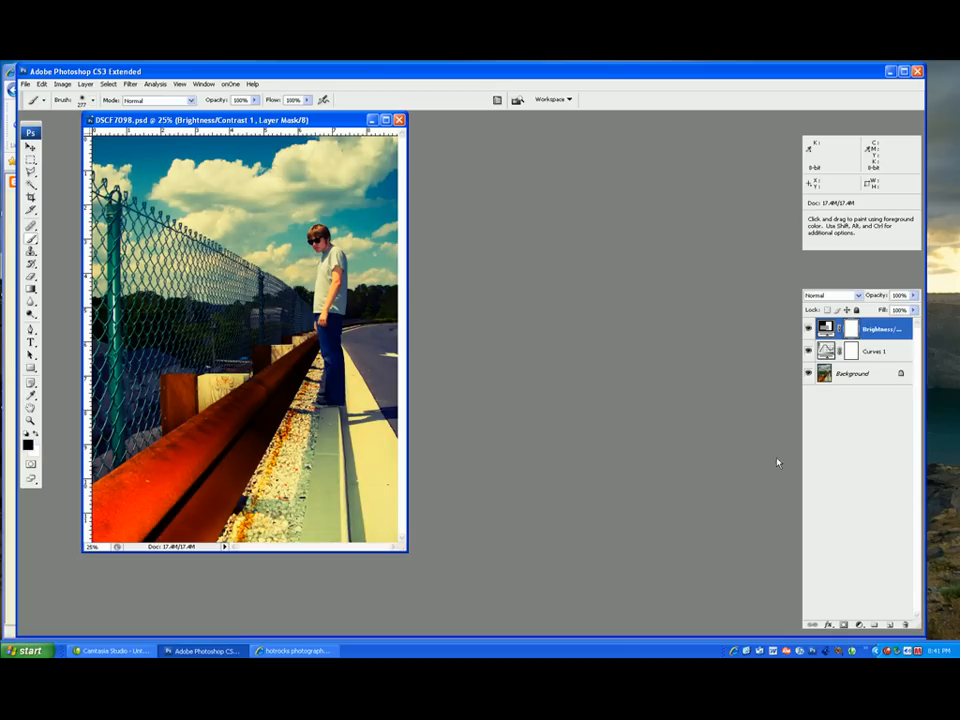
Add a Gradient Map adjustment layer using the Violet, Orange preset gradient
{"action": "left_click", "coordinate": [858, 626]}
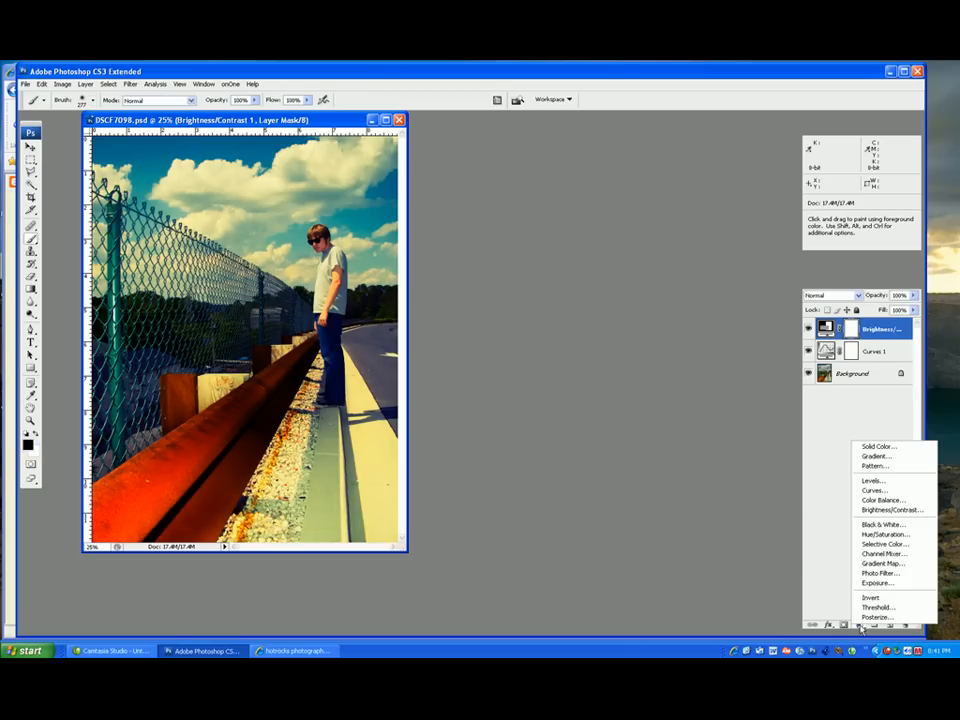
{"action": "left_click", "coordinate": [889, 566]}
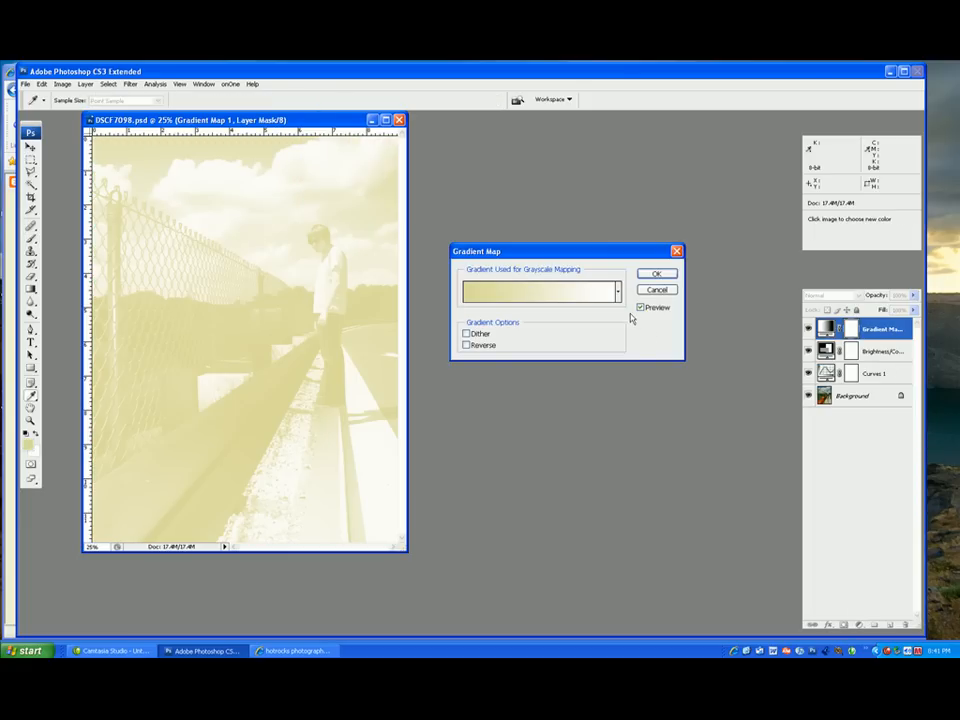
{"action": "left_click", "coordinate": [581, 290]}
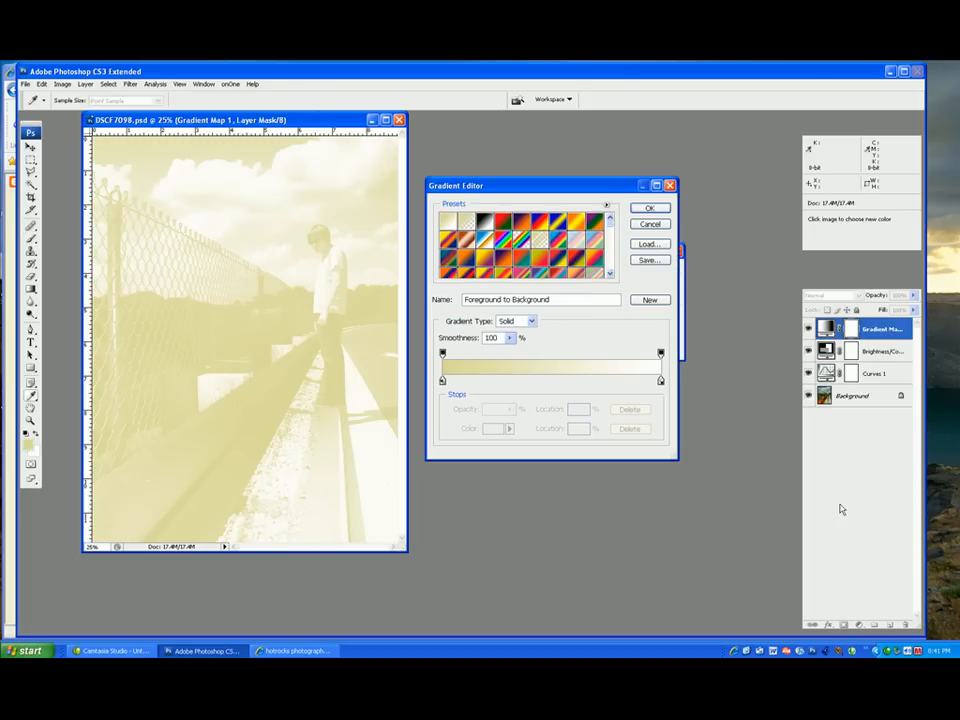
{"action": "left_click", "coordinate": [522, 222]}
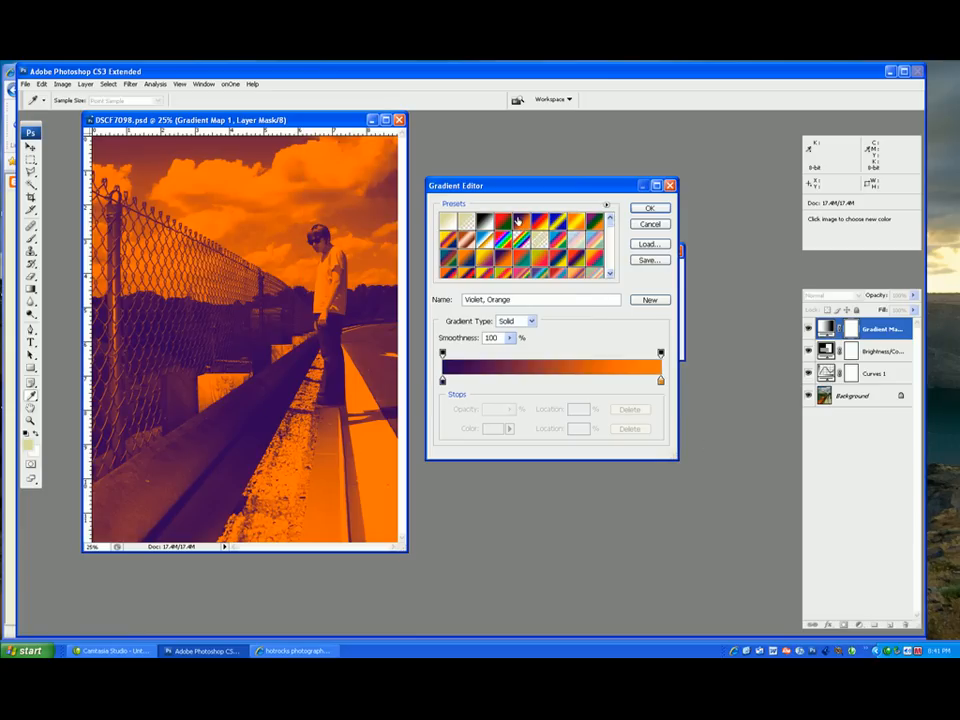
{"action": "left_click", "coordinate": [649, 208]}
{"action": "left_click", "coordinate": [666, 277]}
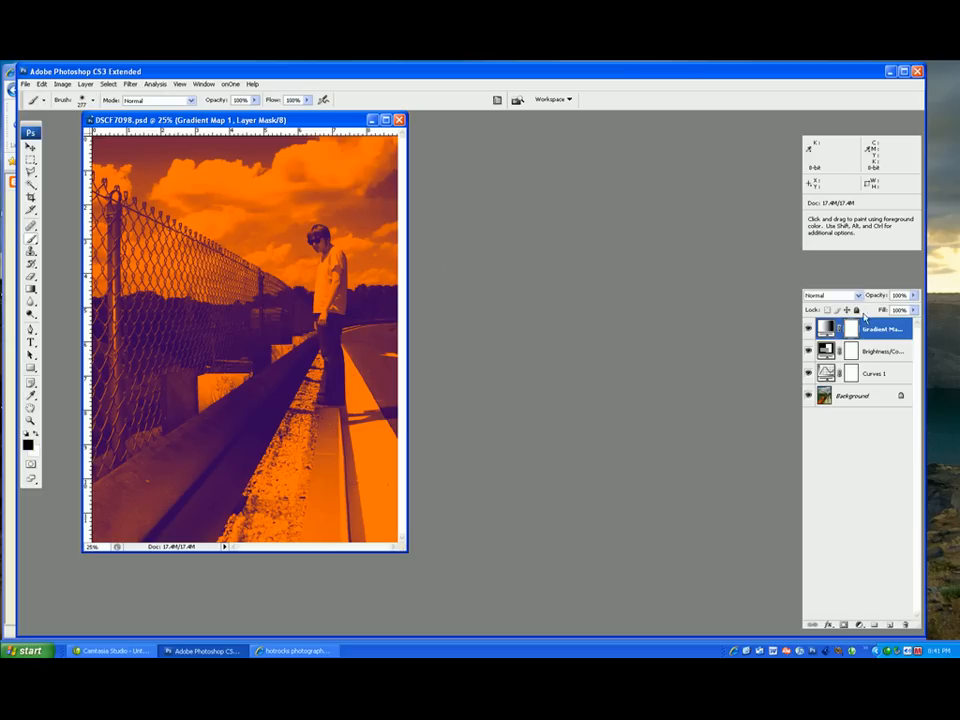
Set the Gradient Map layer's blend mode to Soft Light and its opacity to 37%
{"action": "left_click", "coordinate": [843, 298]}
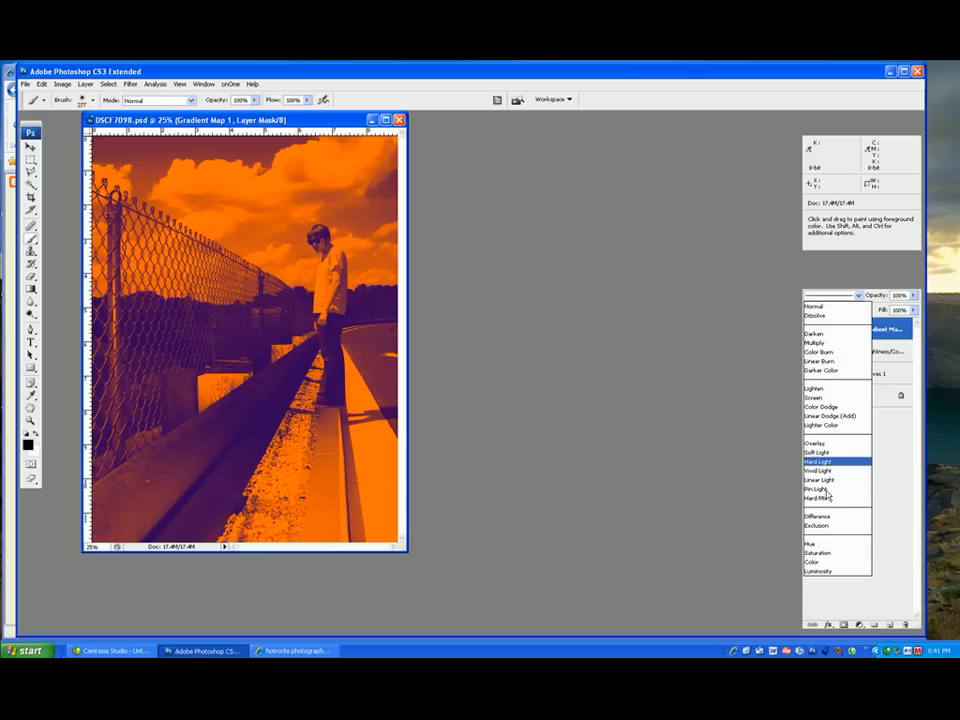
{"action": "left_click", "coordinate": [827, 453]}
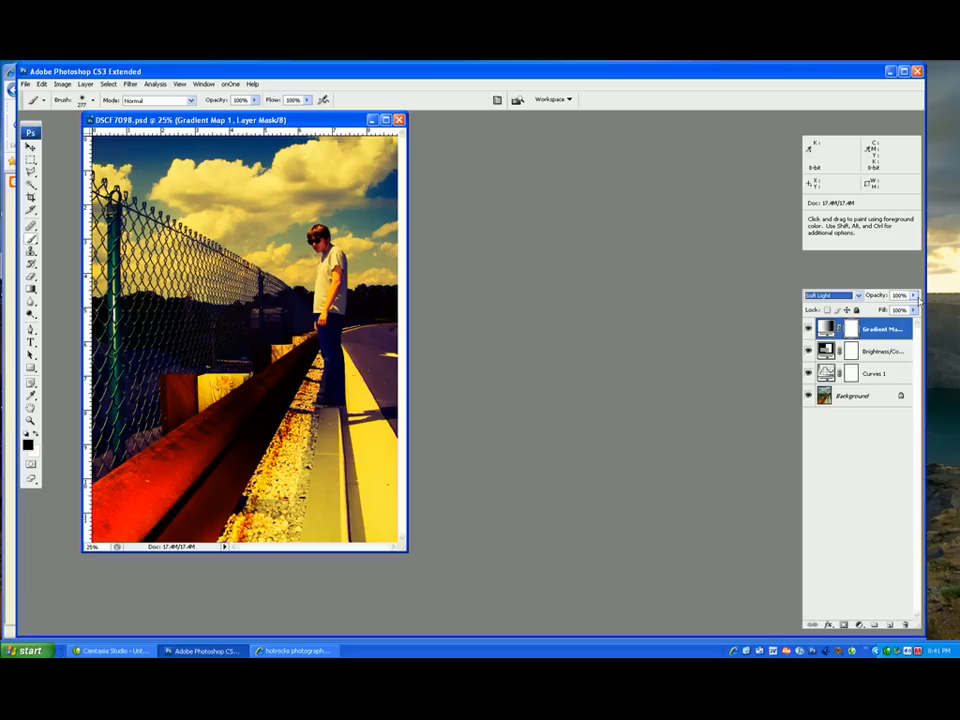
{"action": "left_click", "coordinate": [913, 295]}
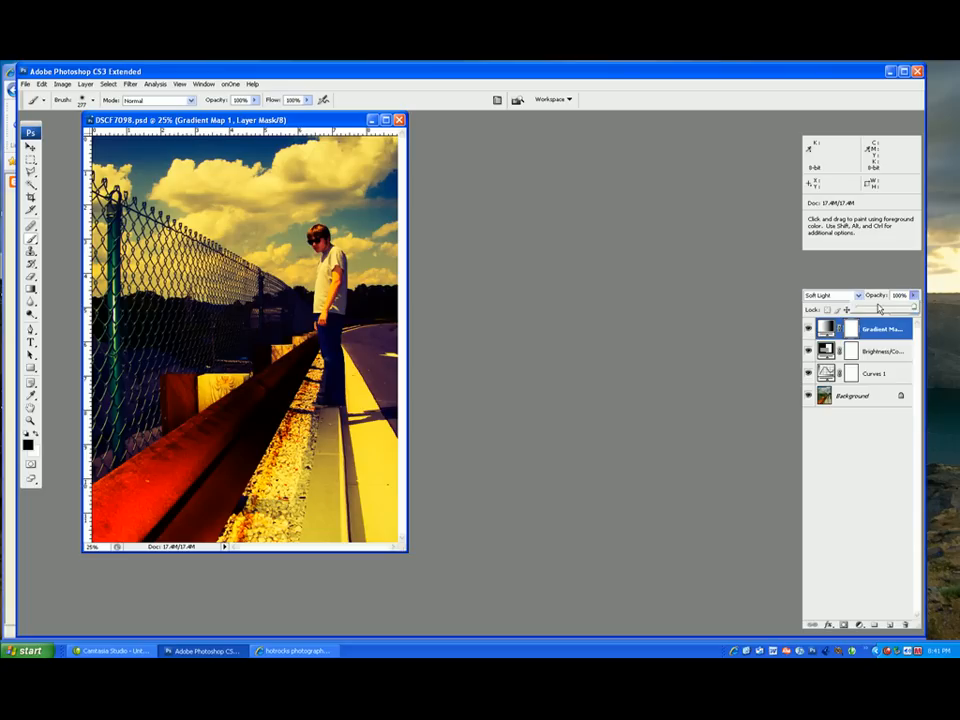
{"action": "left_click", "coordinate": [878, 309]}
Compare the photo with the Gradient Map layer hidden and shown
{"action": "left_click", "coordinate": [809, 331]}
{"action": "left_click", "coordinate": [809, 331]}
{"action": "left_click", "coordinate": [809, 331]}
{"action": "left_click", "coordinate": [809, 331]}
{"action": "left_click", "coordinate": [809, 331]}
{"action": "left_click", "coordinate": [809, 331]}
{"action": "left_click", "coordinate": [809, 331]}
{"action": "left_click", "coordinate": [809, 331]}
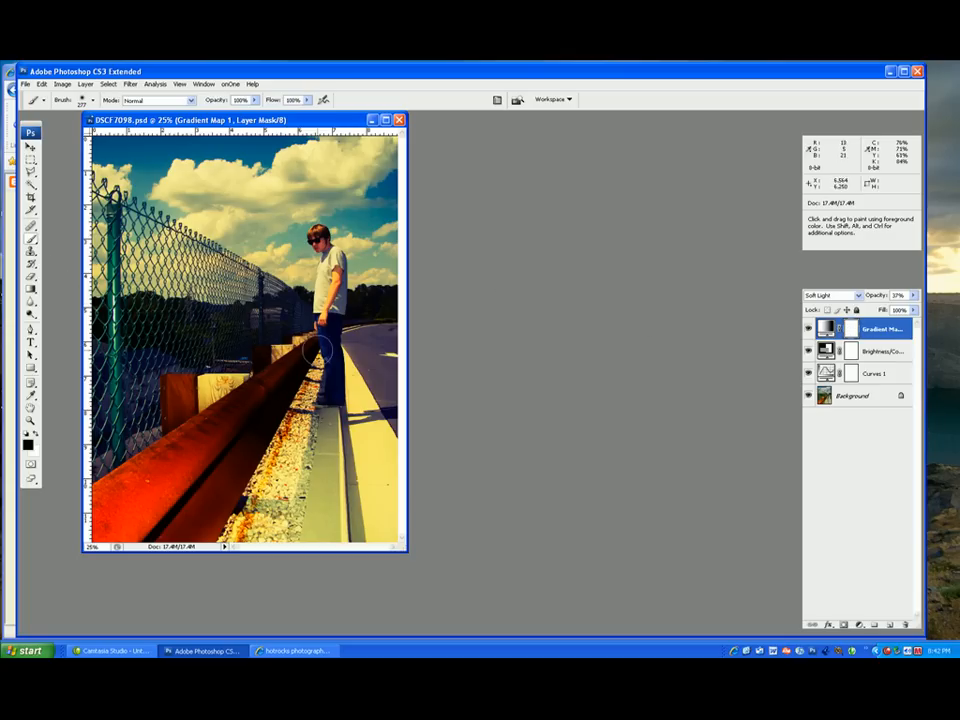
Paint black at 78% brush opacity on the Gradient Map mask over the dark guardrail, the trees, the man's jeans and the fence
{"action": "left_click", "coordinate": [255, 100]}
{"action": "left_click_drag", "start_coordinate": [256, 111], "coordinate": [243, 112]}
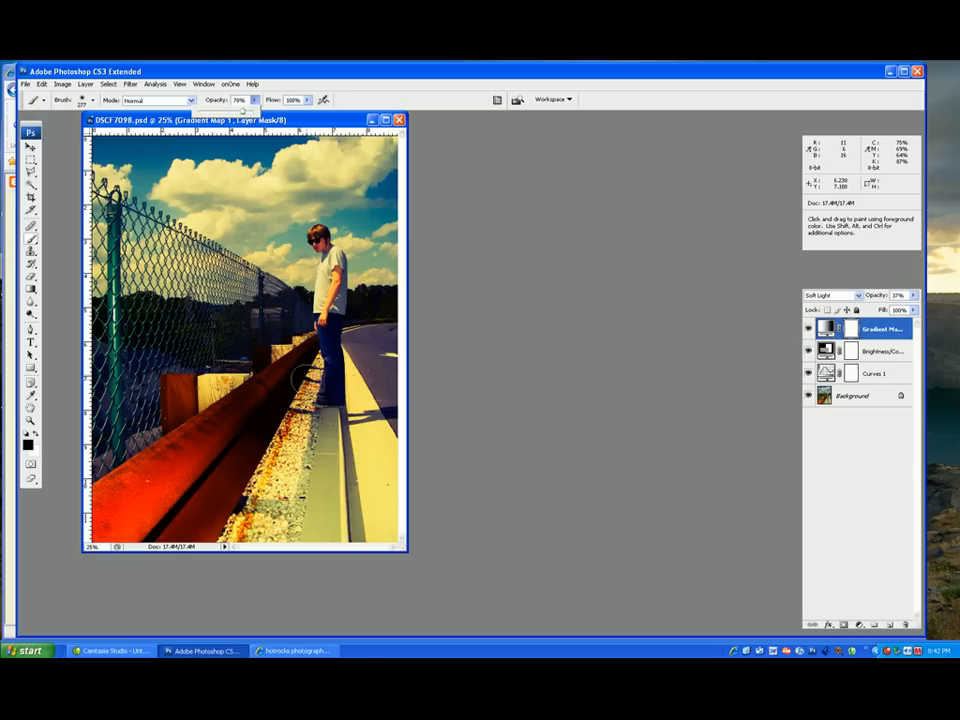
{"action": "left_click", "coordinate": [315, 356]}
{"action": "mouse_move", "coordinate": [263, 446]}
{"action": "left_mouse_down"}
{"action": "mouse_move", "coordinate": [286, 376]}
{"action": "mouse_move", "coordinate": [331, 343]}
{"action": "left_mouse_up"}
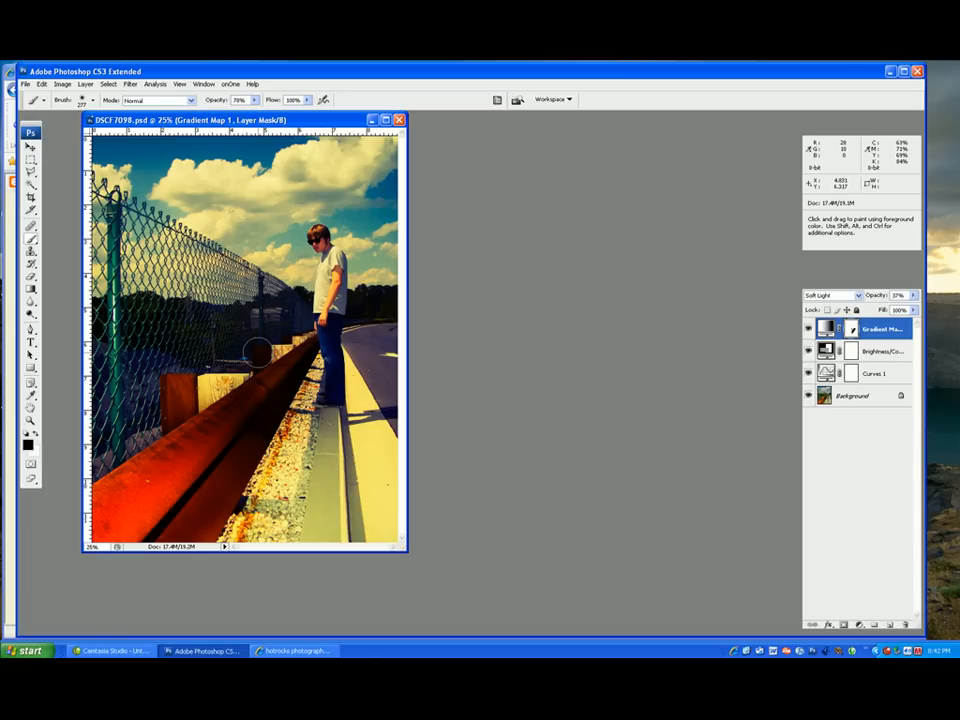
{"action": "mouse_move", "coordinate": [260, 311]}
{"action": "left_mouse_down"}
{"action": "mouse_move", "coordinate": [296, 290]}
{"action": "mouse_move", "coordinate": [294, 303]}
{"action": "left_mouse_up"}
{"action": "left_click", "coordinate": [366, 307]}
{"action": "left_click_drag", "start_coordinate": [335, 342], "coordinate": [332, 326]}
{"action": "left_click_drag", "start_coordinate": [344, 403], "coordinate": [338, 400]}
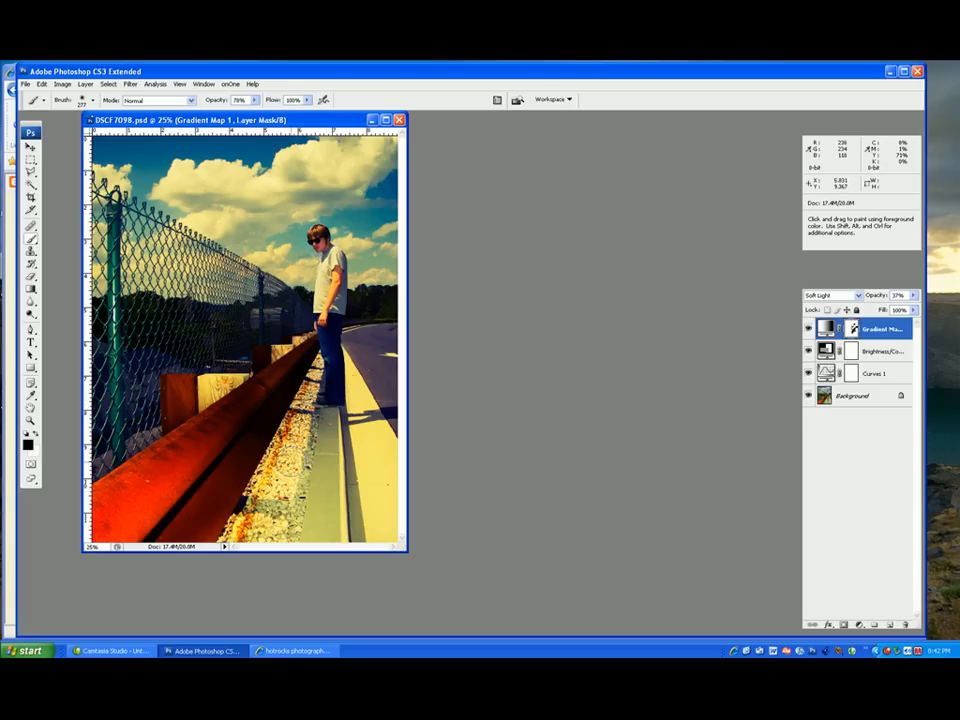
{"action": "mouse_move", "coordinate": [171, 541]}
{"action": "left_mouse_down"}
{"action": "mouse_move", "coordinate": [231, 472]}
{"action": "mouse_move", "coordinate": [180, 512]}
{"action": "mouse_move", "coordinate": [214, 452]}
{"action": "left_mouse_up"}
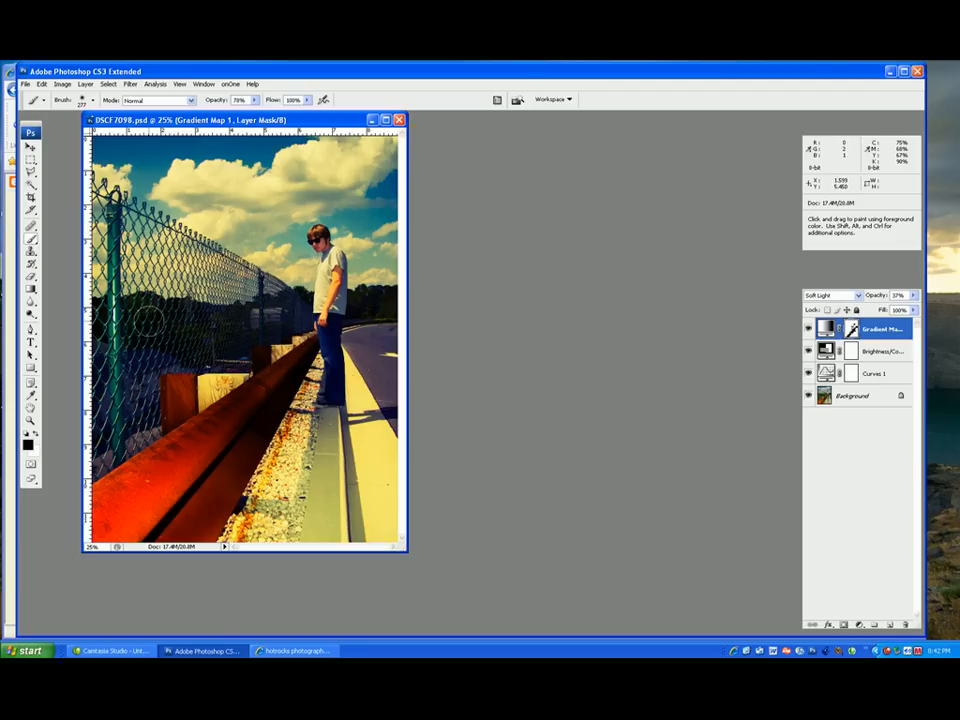
{"action": "left_click_drag", "start_coordinate": [214, 330], "coordinate": [196, 232]}
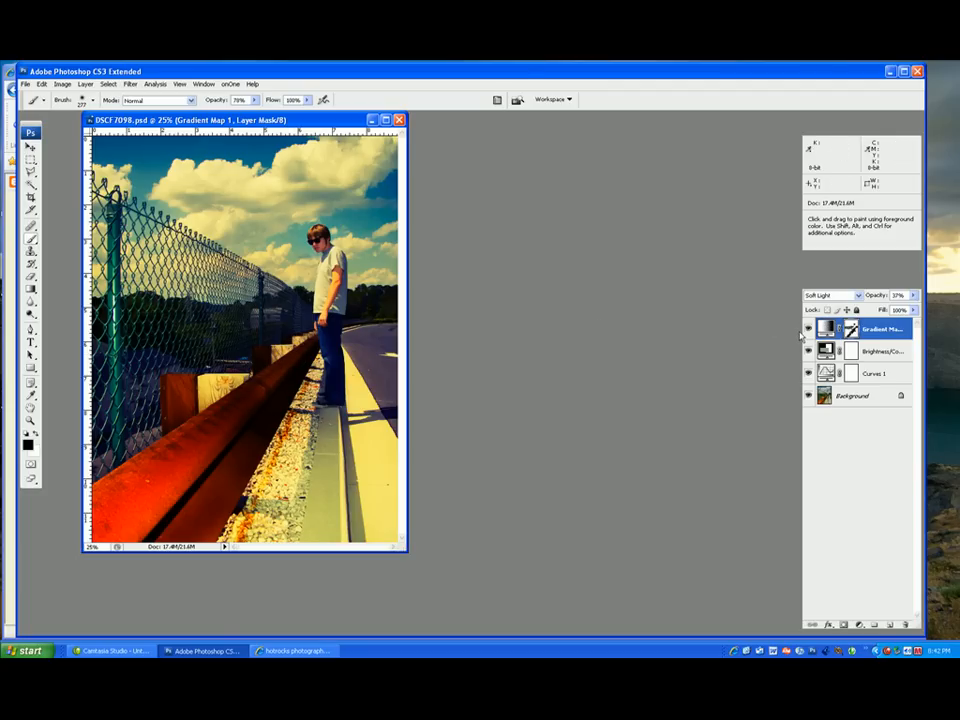
Compare the photo with and without the Gradient Map layer, and hide all three adjustment layers to view the original
{"action": "left_click", "coordinate": [808, 330]}
{"action": "left_click", "coordinate": [808, 330]}
{"action": "left_click", "coordinate": [819, 347]}
{"action": "left_click_drag", "start_coordinate": [808, 329], "coordinate": [806, 378]}
{"action": "left_click", "coordinate": [806, 378]}
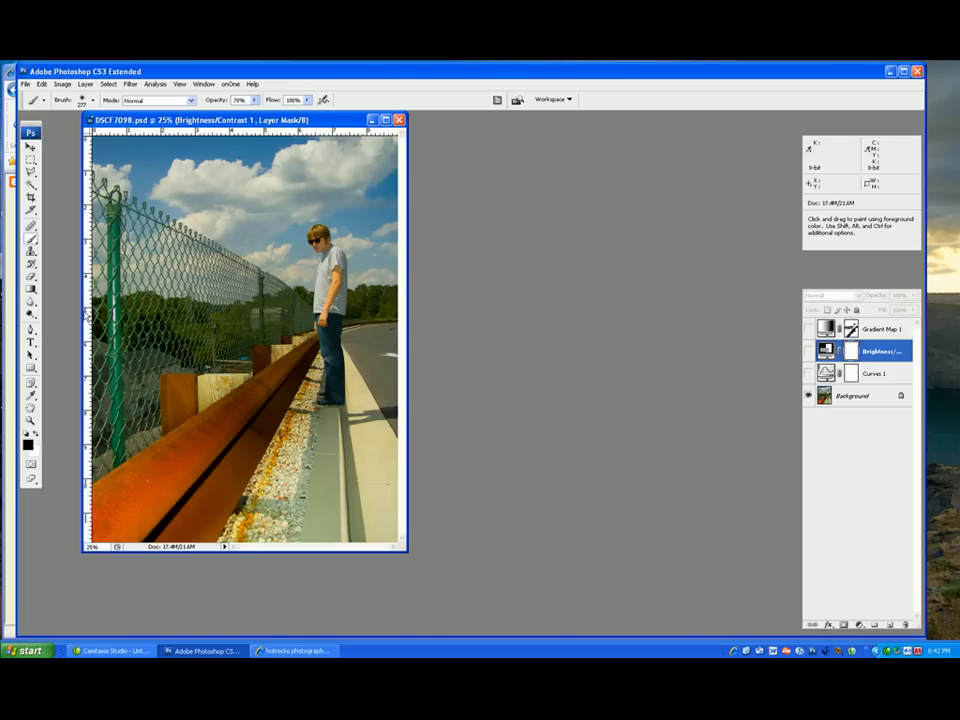
Compare the original photo with the Curves layer hidden and shown, and leave the Curves layer on
{"action": "left_click", "coordinate": [808, 376]}
{"action": "left_click", "coordinate": [808, 375]}
{"action": "left_click", "coordinate": [808, 375]}
{"action": "left_click", "coordinate": [808, 375]}
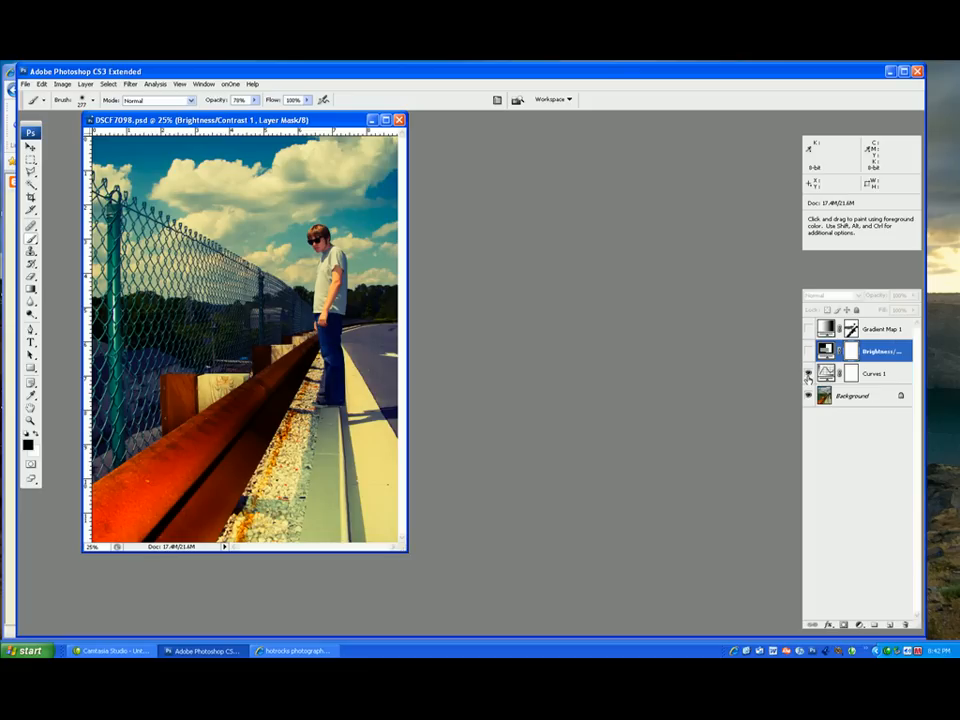
{"action": "left_click", "coordinate": [808, 376]}
{"action": "left_click", "coordinate": [808, 376]}
{"action": "left_click", "coordinate": [808, 375]}
{"action": "left_click", "coordinate": [808, 376]}
Compare the photo with the Brightness/Contrast layer hidden and shown, and leave that layer on
{"action": "left_click", "coordinate": [808, 351]}
{"action": "left_click", "coordinate": [808, 351]}
{"action": "left_click", "coordinate": [808, 351]}
{"action": "left_click", "coordinate": [808, 351]}
{"action": "left_click", "coordinate": [808, 352]}
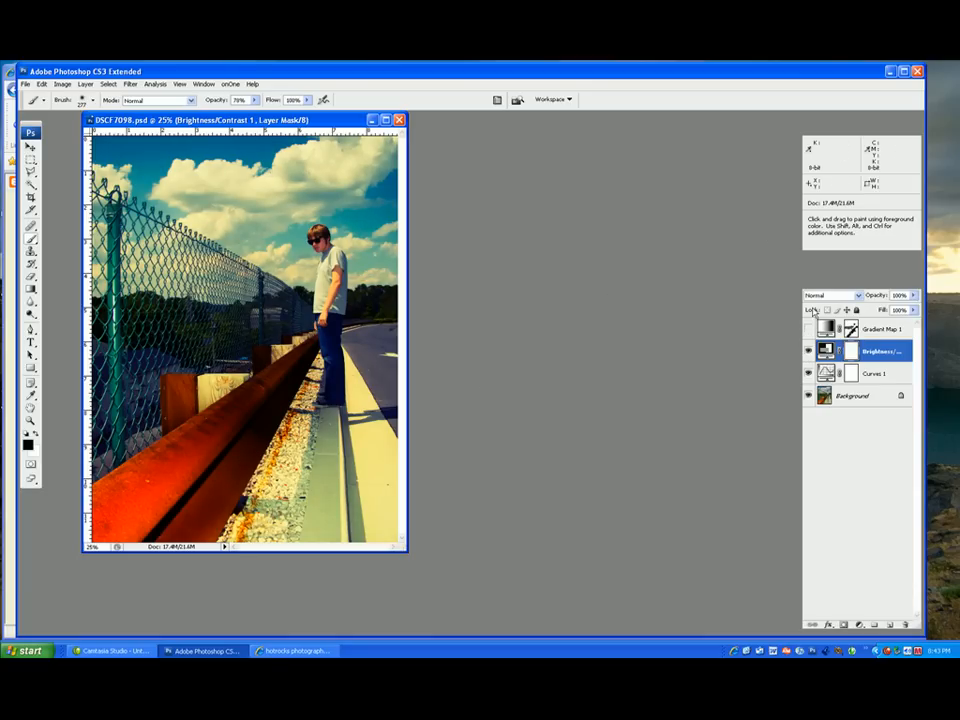
Toggle the Gradient Map layer to compare its effect over the other adjustments, and leave it on
{"action": "left_click", "coordinate": [809, 330]}
{"action": "left_click", "coordinate": [809, 330]}
{"action": "left_click", "coordinate": [809, 330]}
{"action": "left_click", "coordinate": [809, 333]}
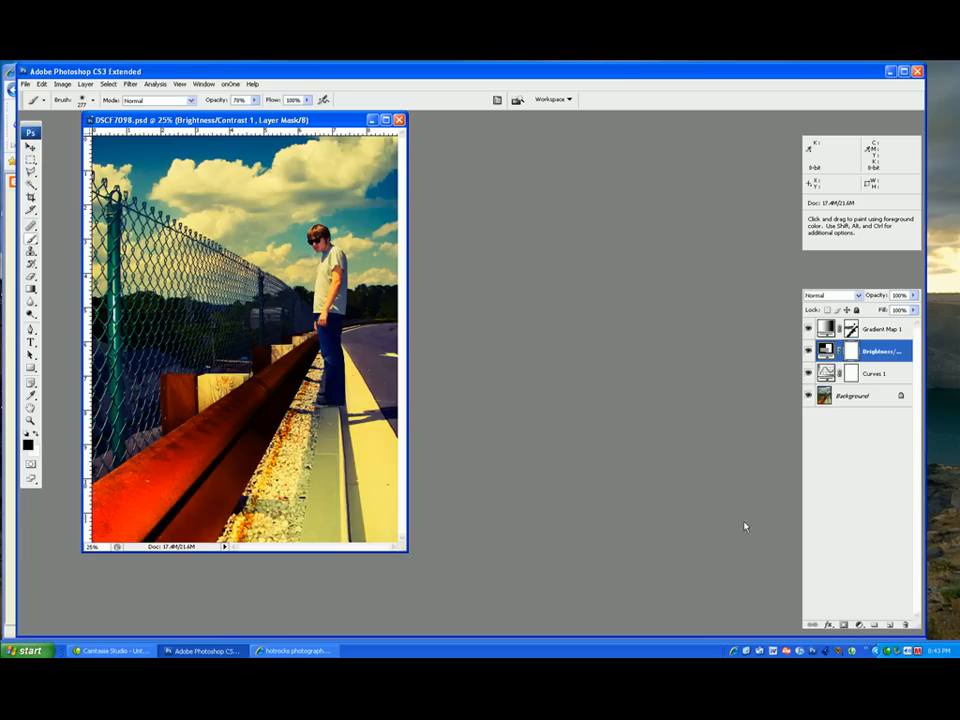
Select the Gradient Map layer and enlarge the document window slightly beyond the photo's edges
{"action": "left_click", "coordinate": [872, 333]}
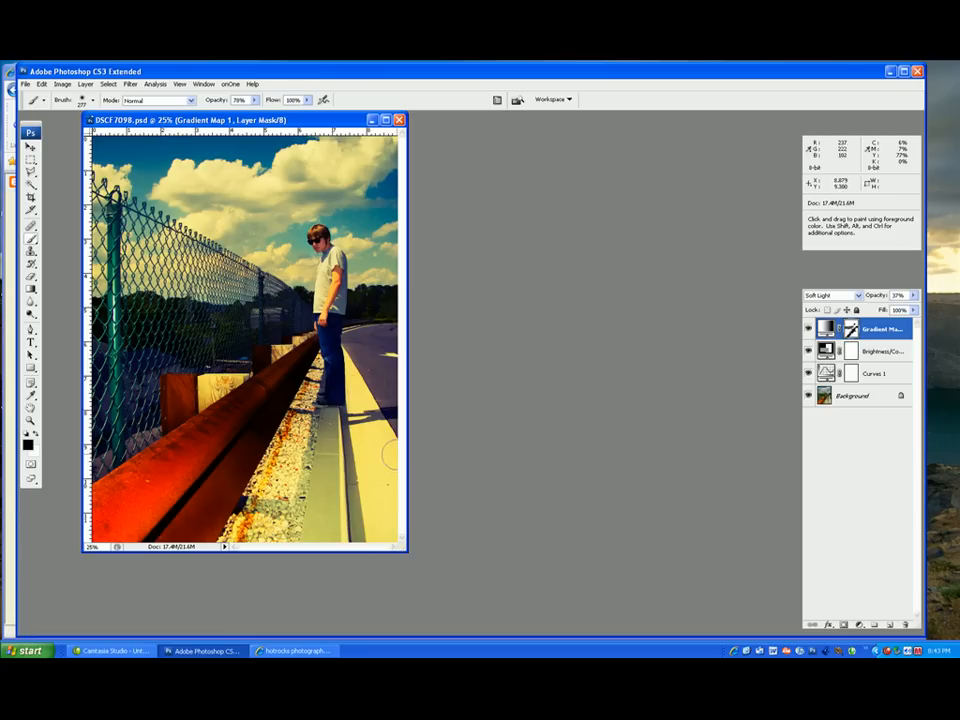
{"action": "left_click_drag", "start_coordinate": [400, 543], "coordinate": [425, 563]}
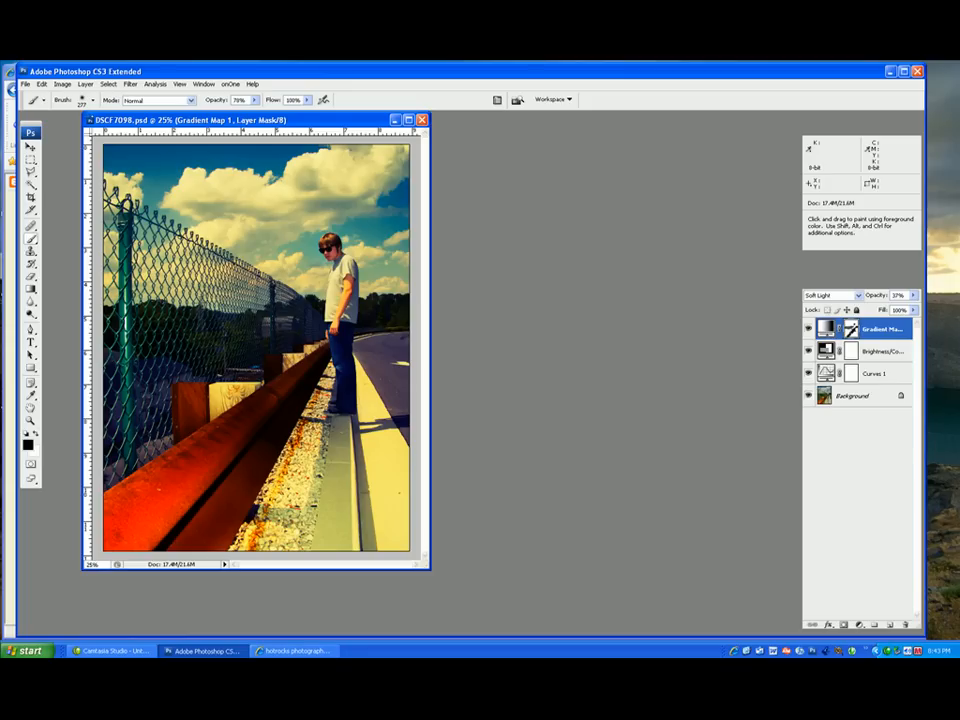
Switch to Internet Explorer and open the blog's post-processing tip "Getting that Awesome Retro Look in your Photos"
{"action": "left_click", "coordinate": [325, 652]}
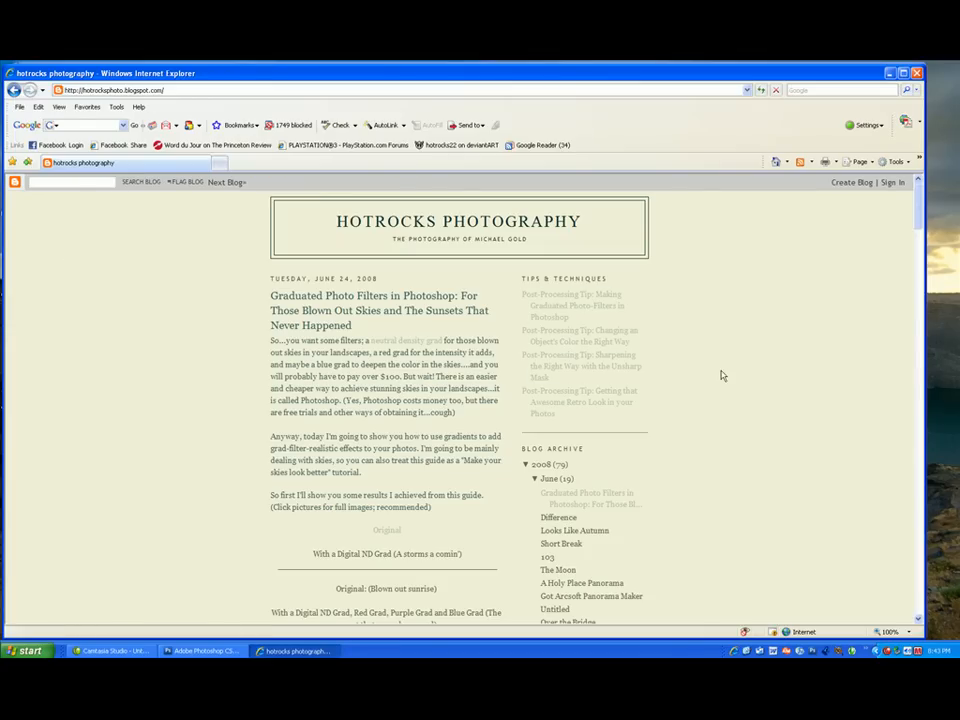
{"action": "left_click", "coordinate": [591, 398]}
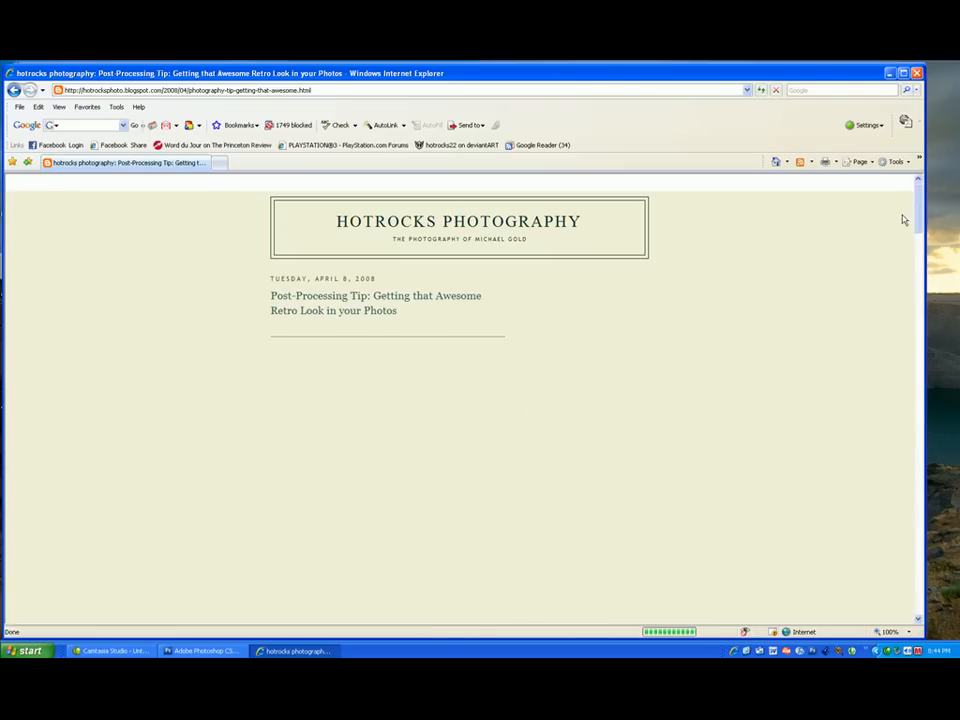
Review the post's cross-processing instructions, gradient suggestions and example photos, and minimize the browser to return to Photoshop
{"action": "scroll", "coordinate": [575, 300], "scroll_direction": "down", "scroll_amount": 10}
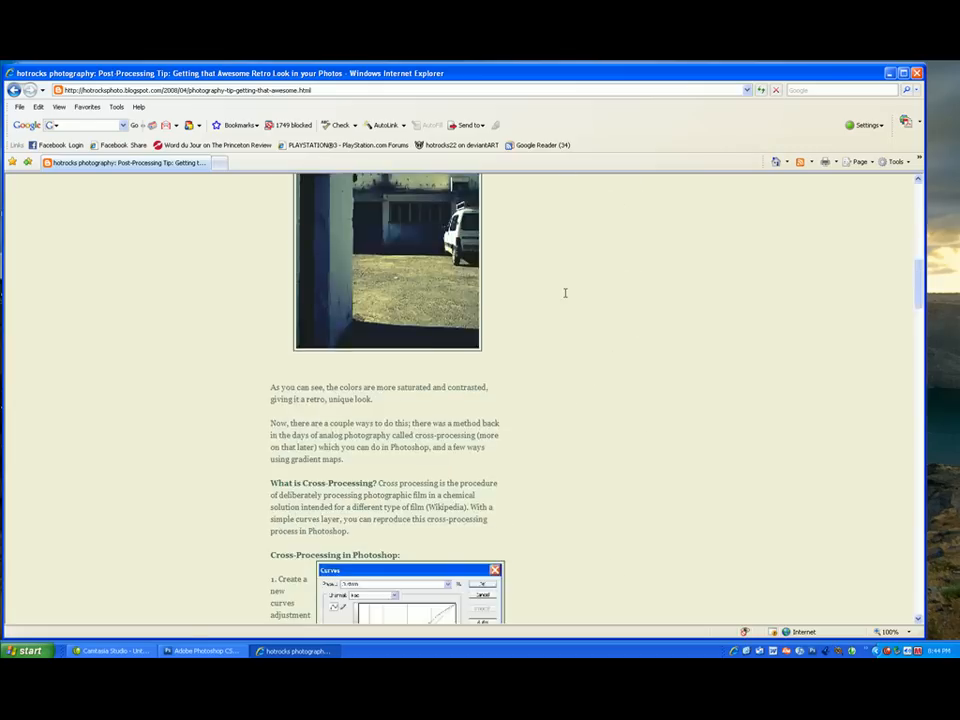
{"action": "scroll", "coordinate": [565, 292], "scroll_direction": "down", "scroll_amount": 10}
{"action": "scroll", "coordinate": [558, 290], "scroll_direction": "down", "scroll_amount": 15}
{"action": "scroll", "coordinate": [545, 292], "scroll_direction": "down", "scroll_amount": 10}
{"action": "scroll", "coordinate": [539, 291], "scroll_direction": "up", "scroll_amount": 20}
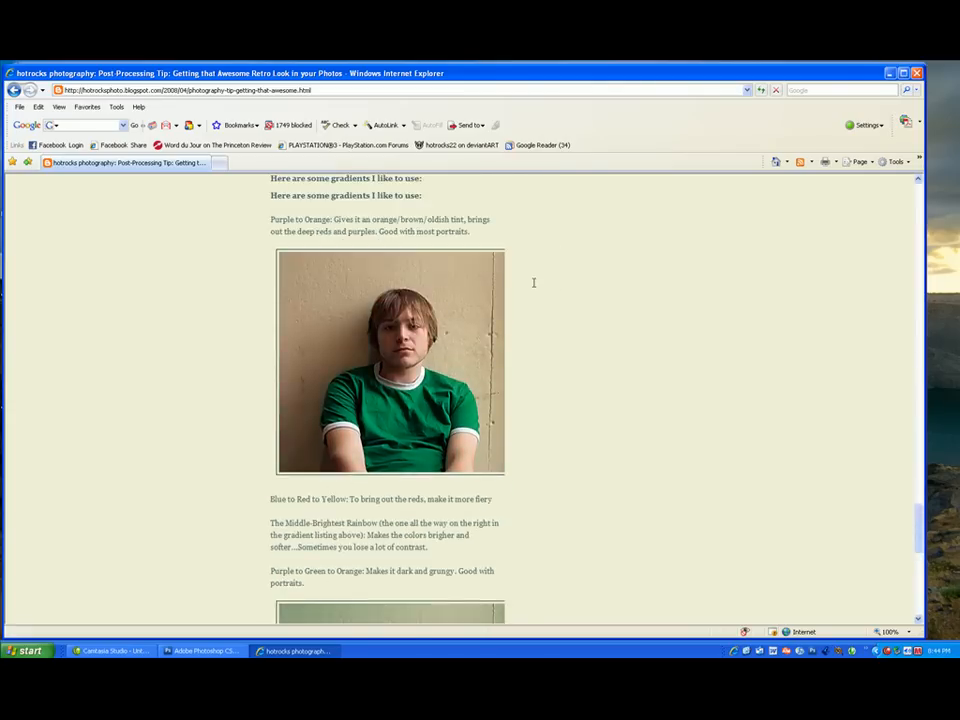
{"action": "scroll", "coordinate": [530, 272], "scroll_direction": "up", "scroll_amount": 20}
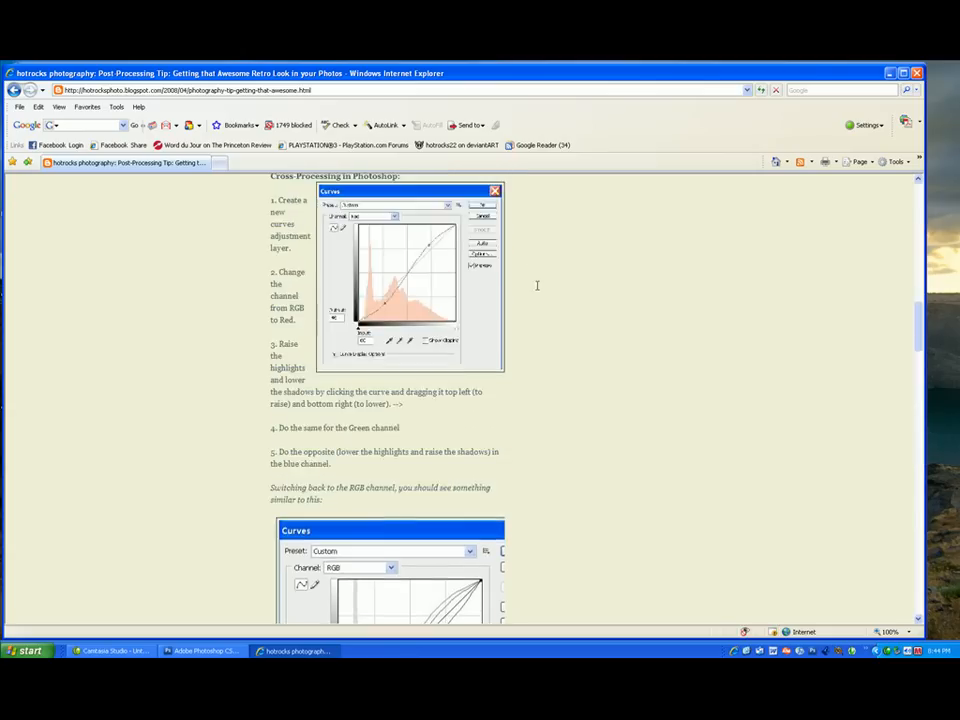
{"action": "scroll", "coordinate": [513, 293], "scroll_direction": "down", "scroll_amount": 20}
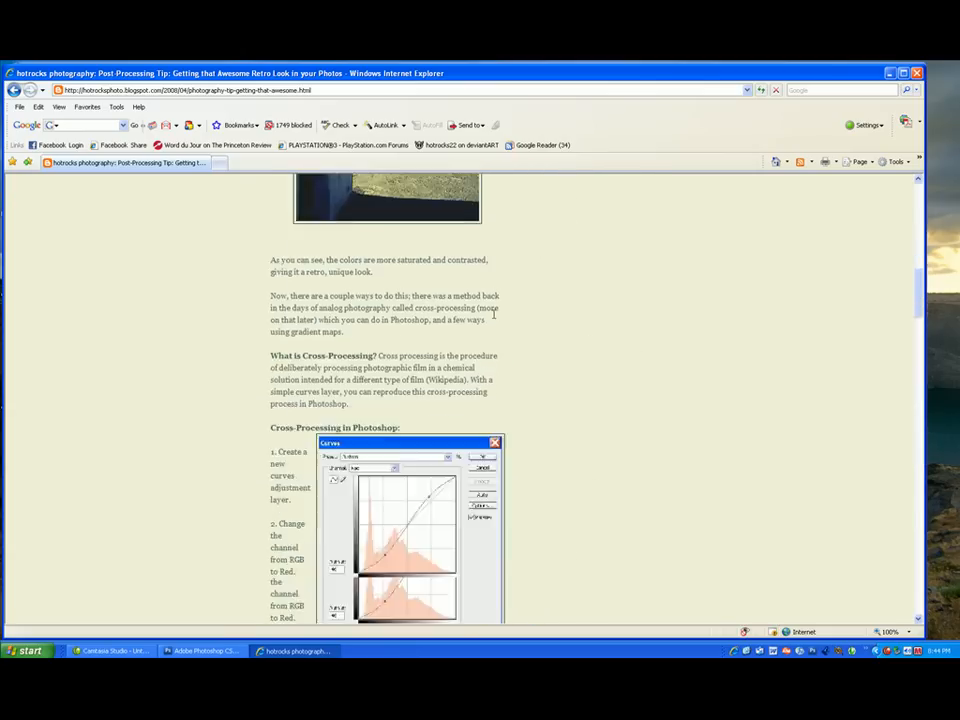
{"action": "scroll", "coordinate": [426, 266], "scroll_direction": "up", "scroll_amount": 18}
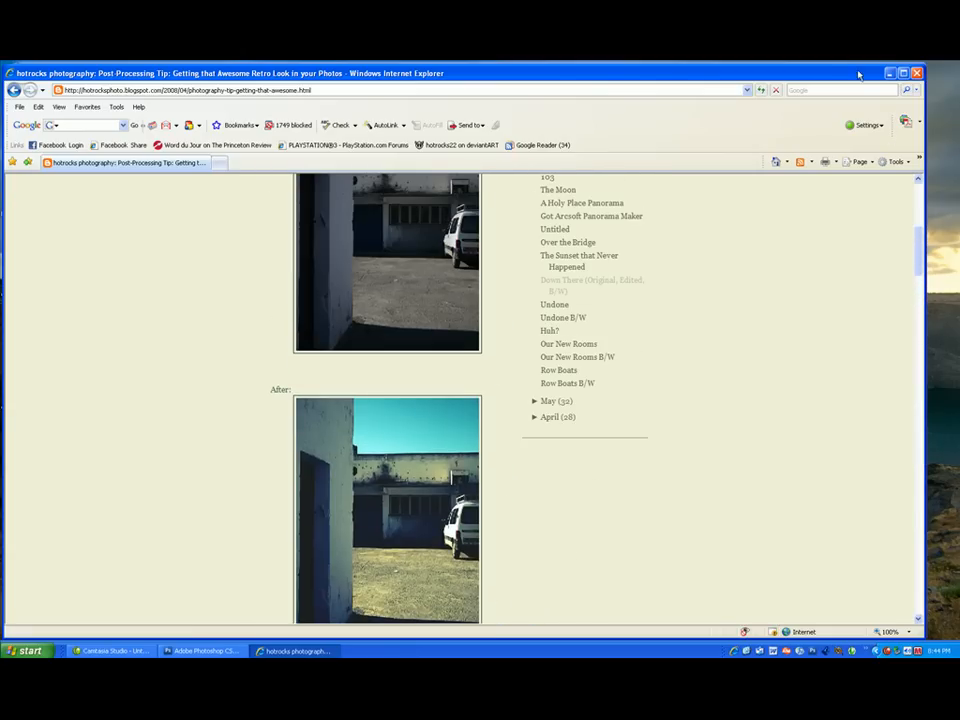
{"action": "left_click", "coordinate": [889, 73]}
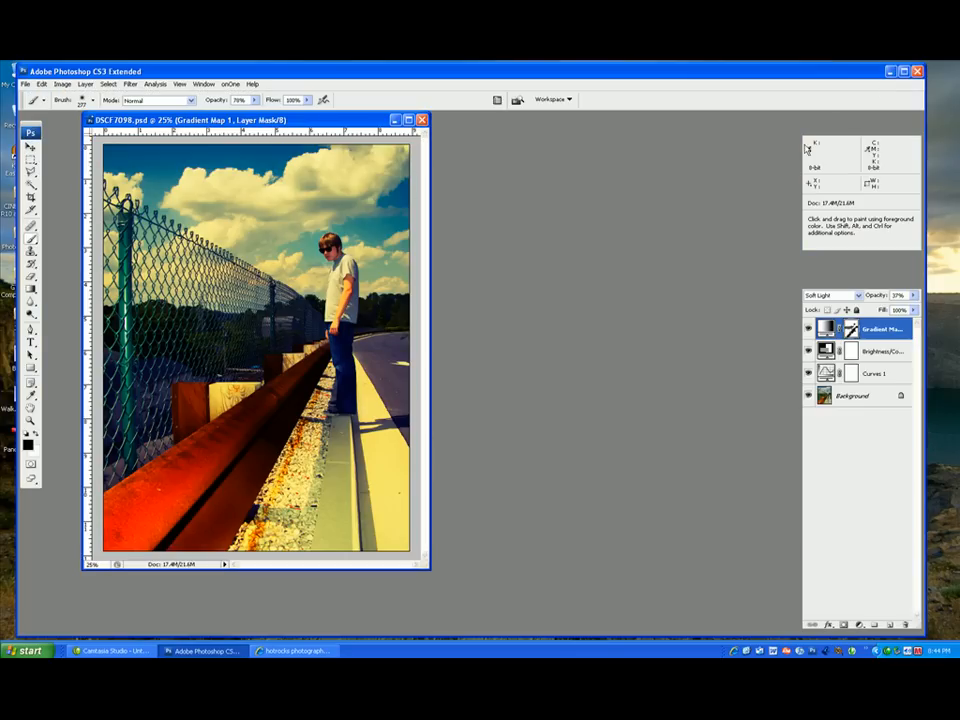